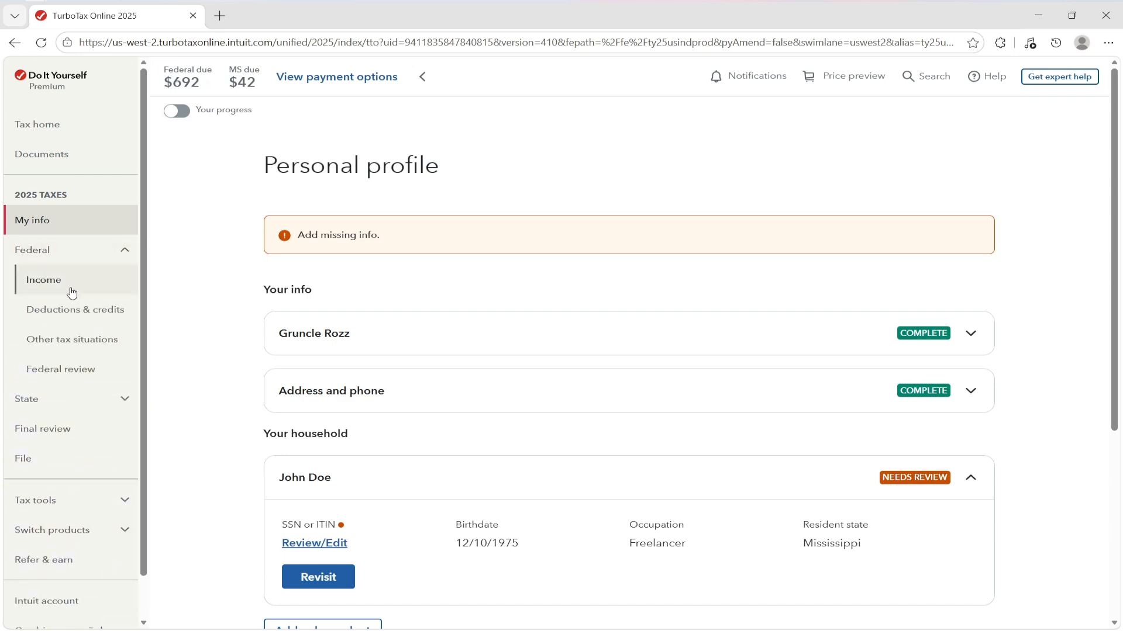
# - In the federal Income section, search the income categories for 1099-K
pyautogui.click(75, 289)
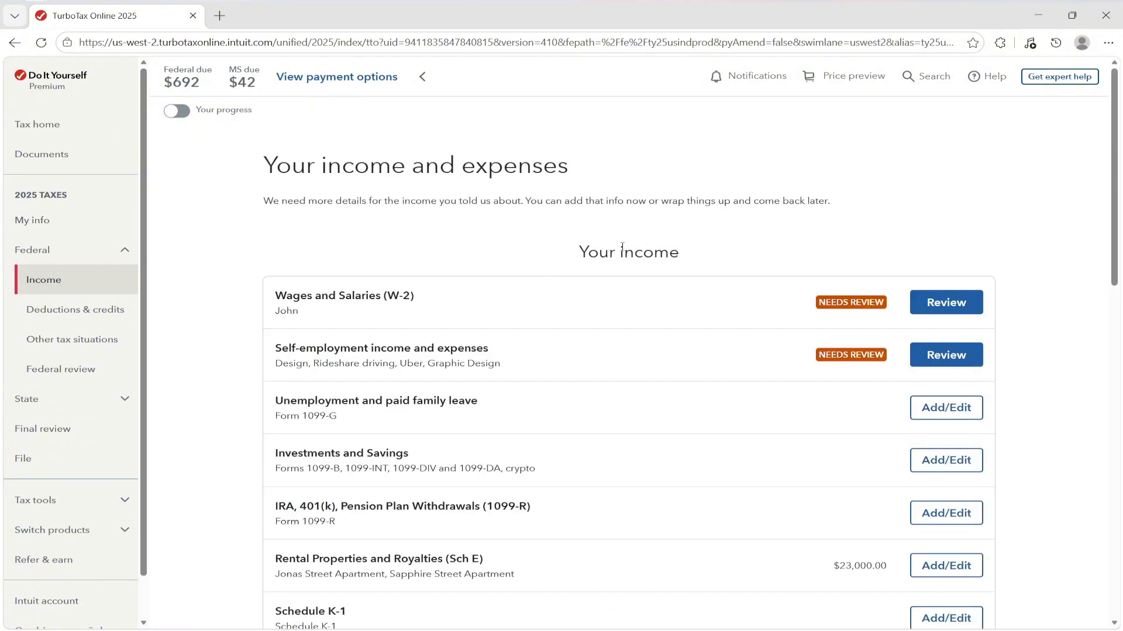
pyautogui.scroll(-8, 616, 245)
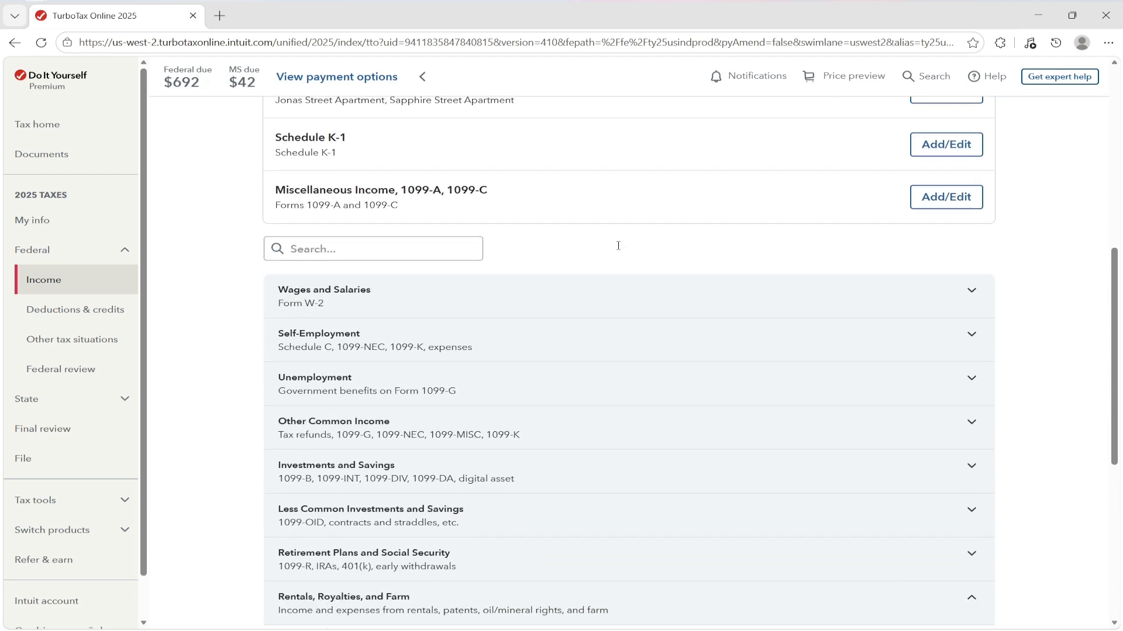
pyautogui.click(321, 251)
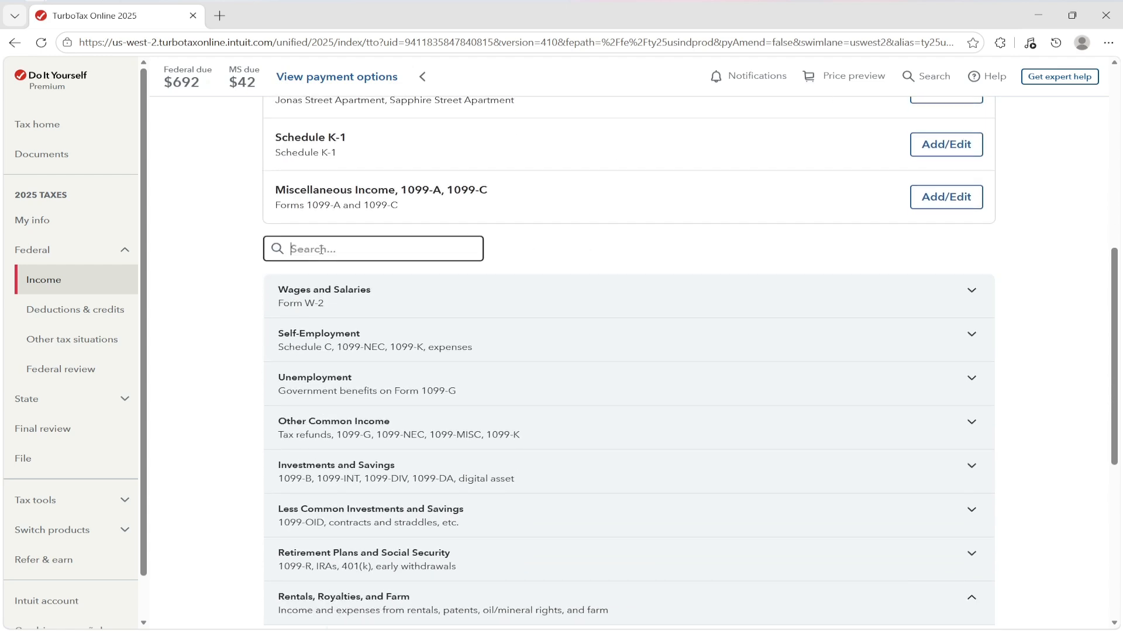
pyautogui.write('10')
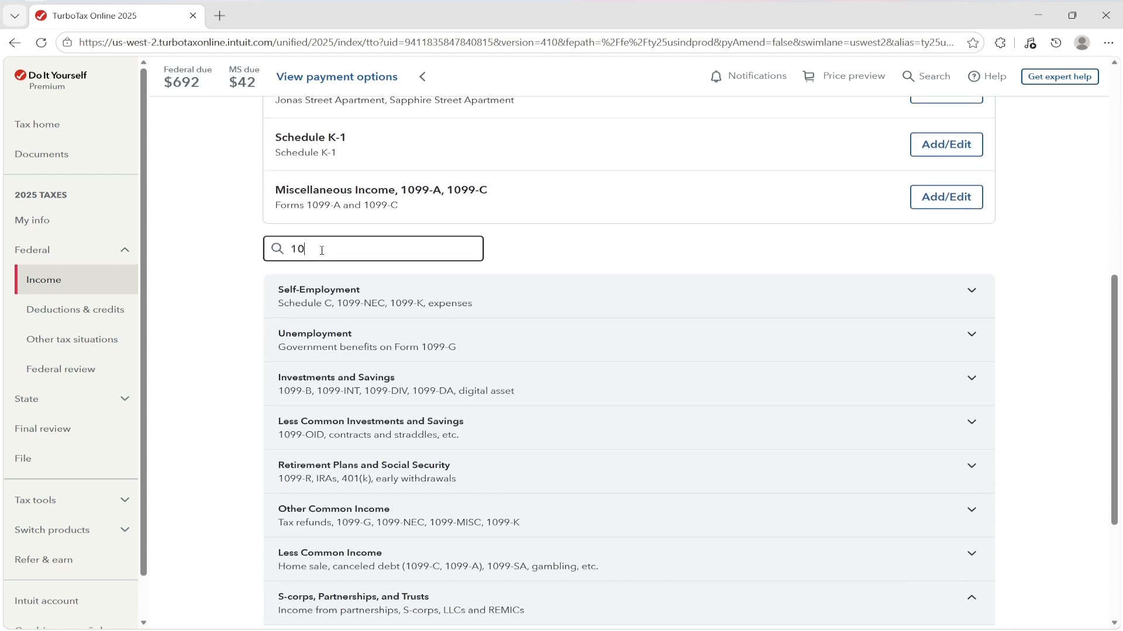
pyautogui.write('99-K')
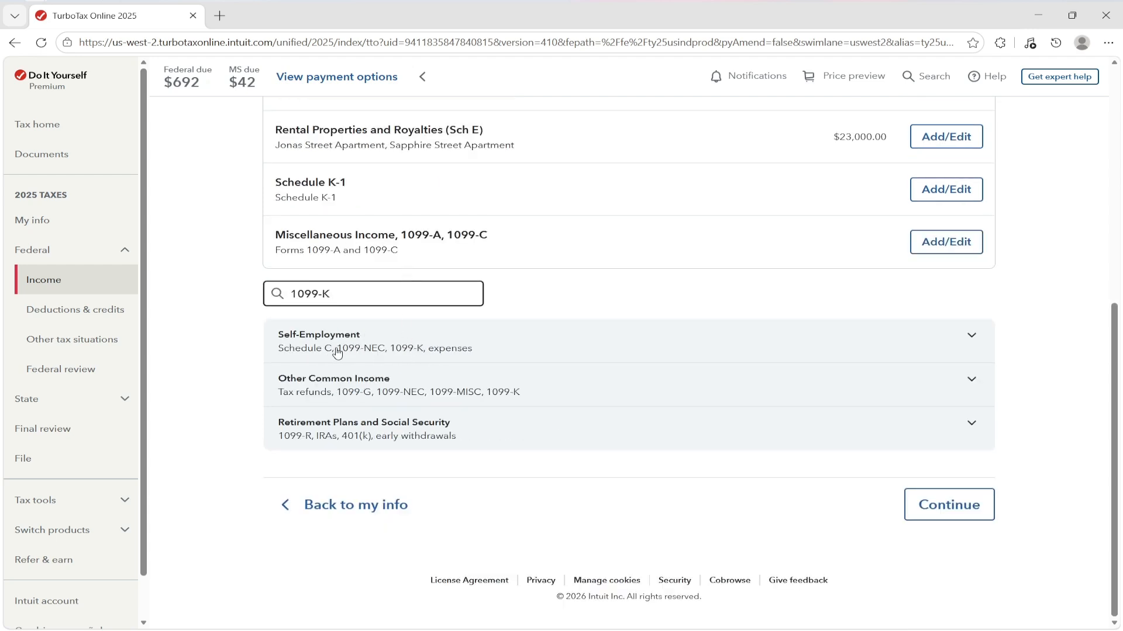
# - Expand Other Common Income and Self-Employment to reveal Self-employment income and expenses
pyautogui.click(374, 396)
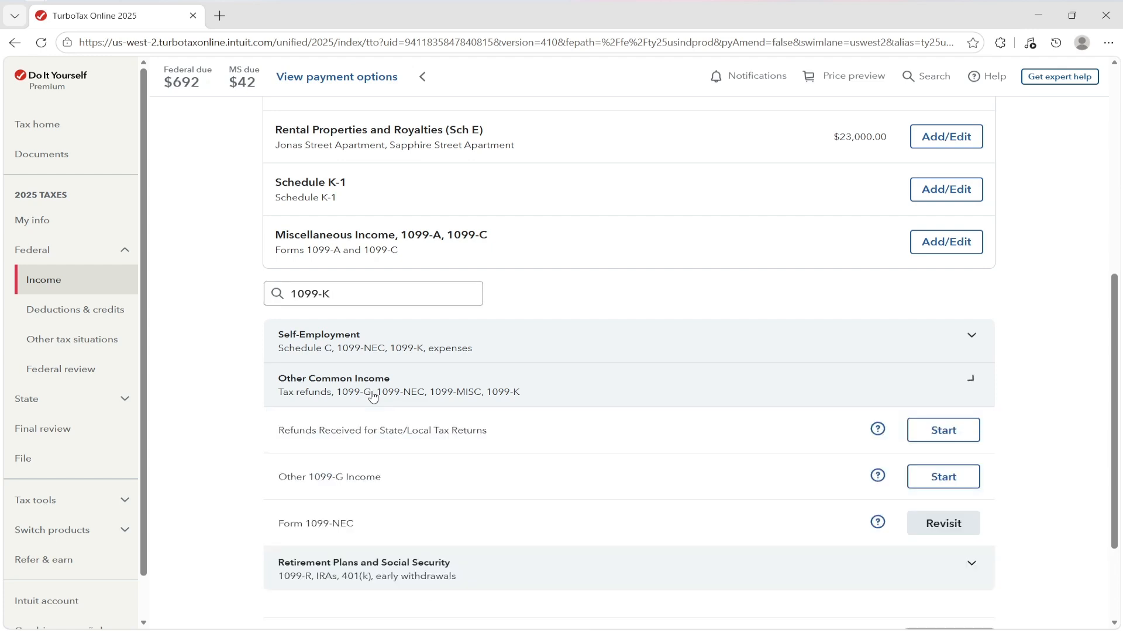
pyautogui.scroll(-2, 377, 397)
pyautogui.moveTo(277, 478); pyautogui.dragTo(349, 487)
pyautogui.scroll(1, 421, 352)
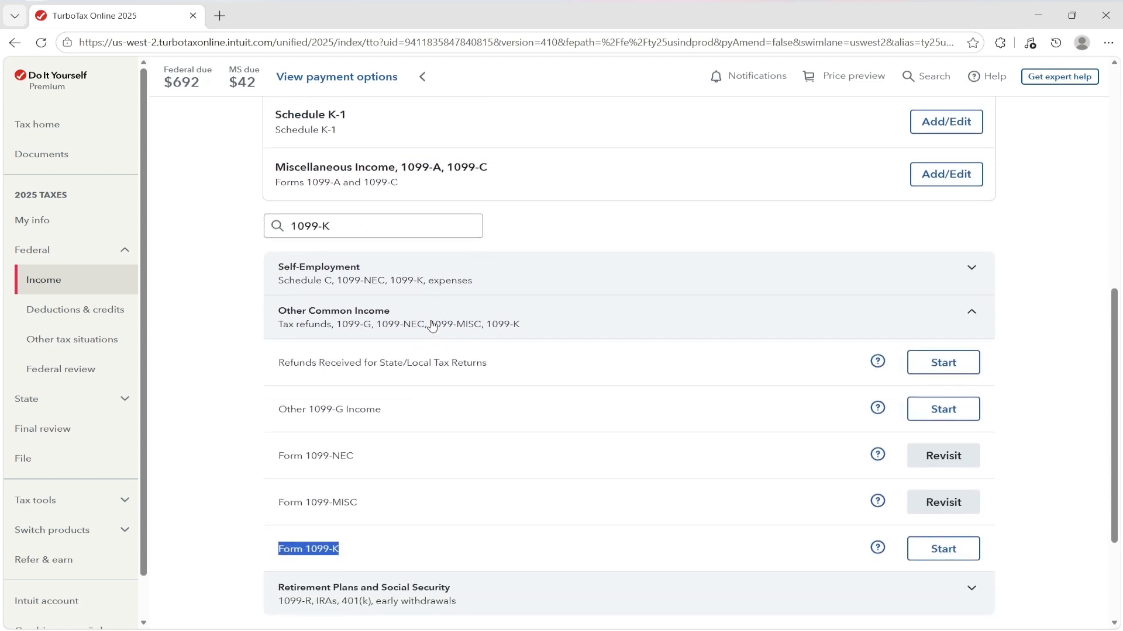
pyautogui.click(439, 284)
pyautogui.moveTo(285, 316)
pyautogui.mouseDown()
pyautogui.moveTo(474, 321)
pyautogui.moveTo(269, 323)
pyautogui.mouseUp()
pyautogui.click(477, 323)
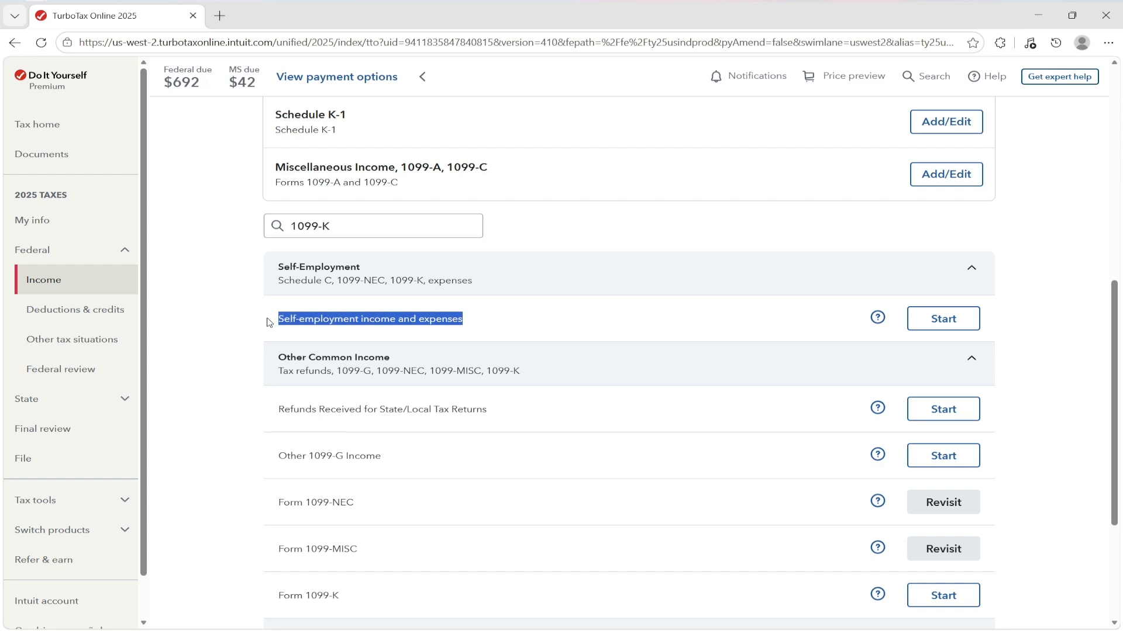
pyautogui.click(281, 318)
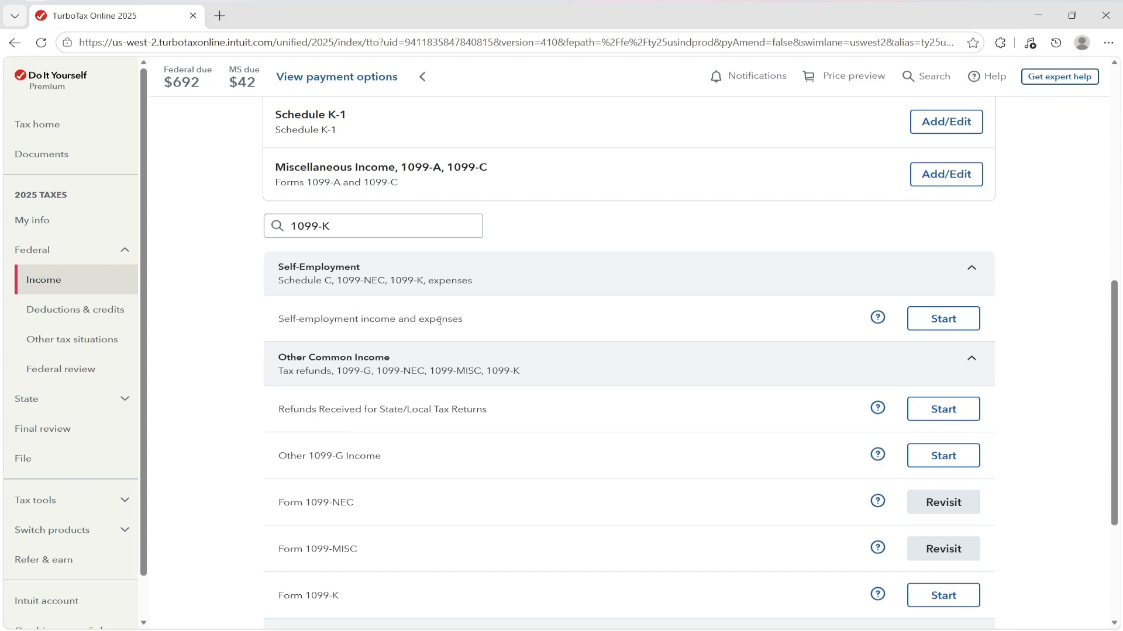
# - Start Self-employment income and expenses and choose to add another line of work
pyautogui.click(943, 319)
pyautogui.scroll(-9, 582, 261)
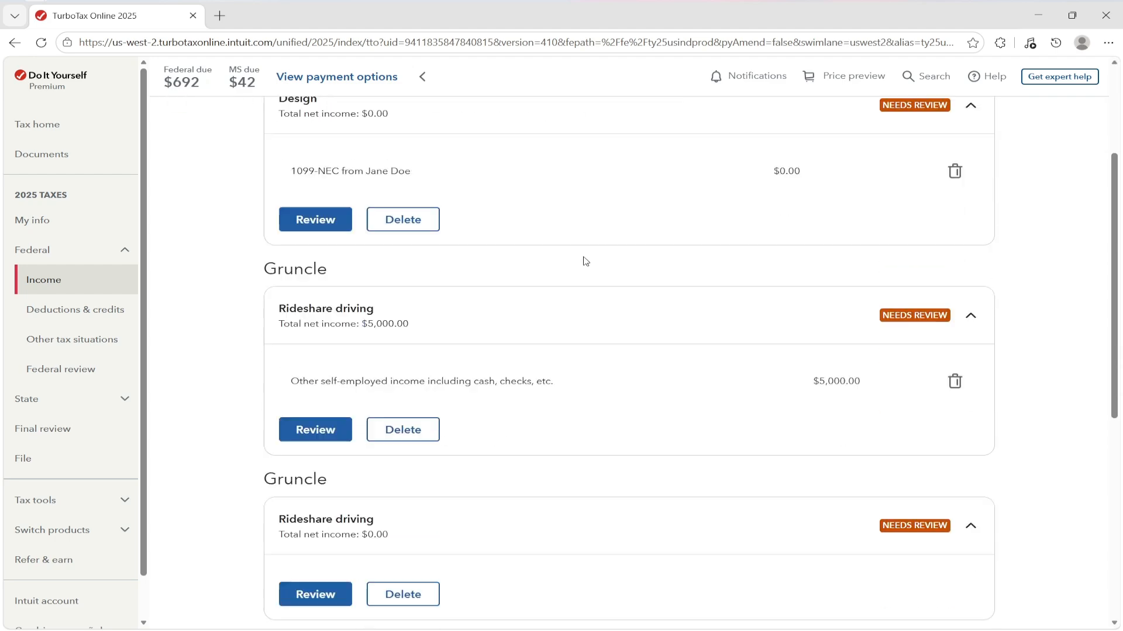
pyautogui.scroll(-1, 585, 262)
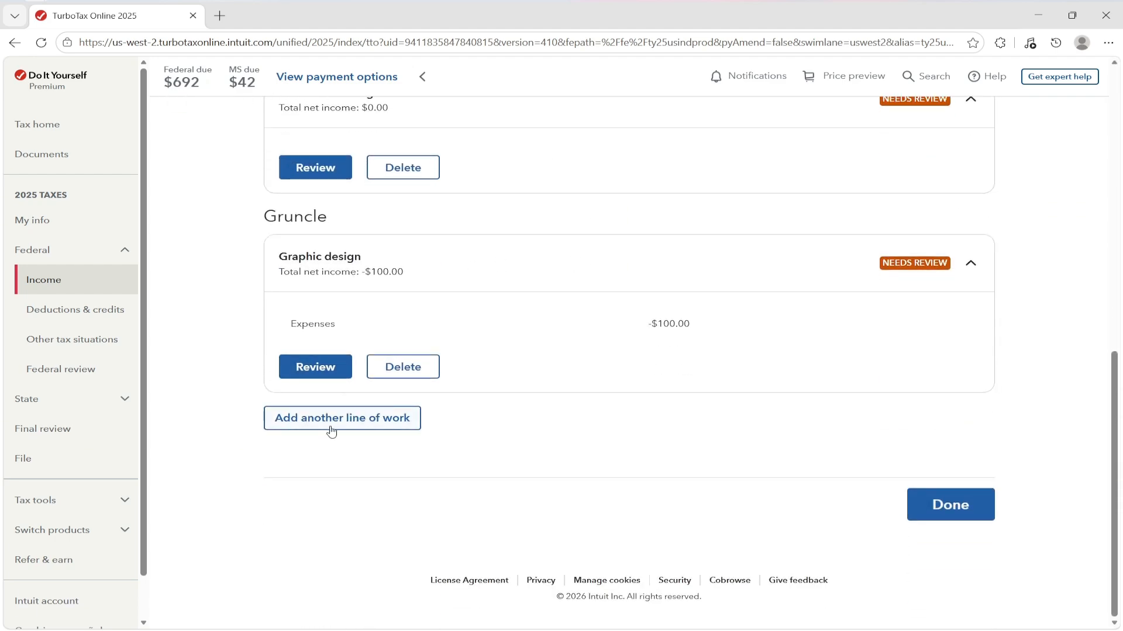
pyautogui.click(388, 426)
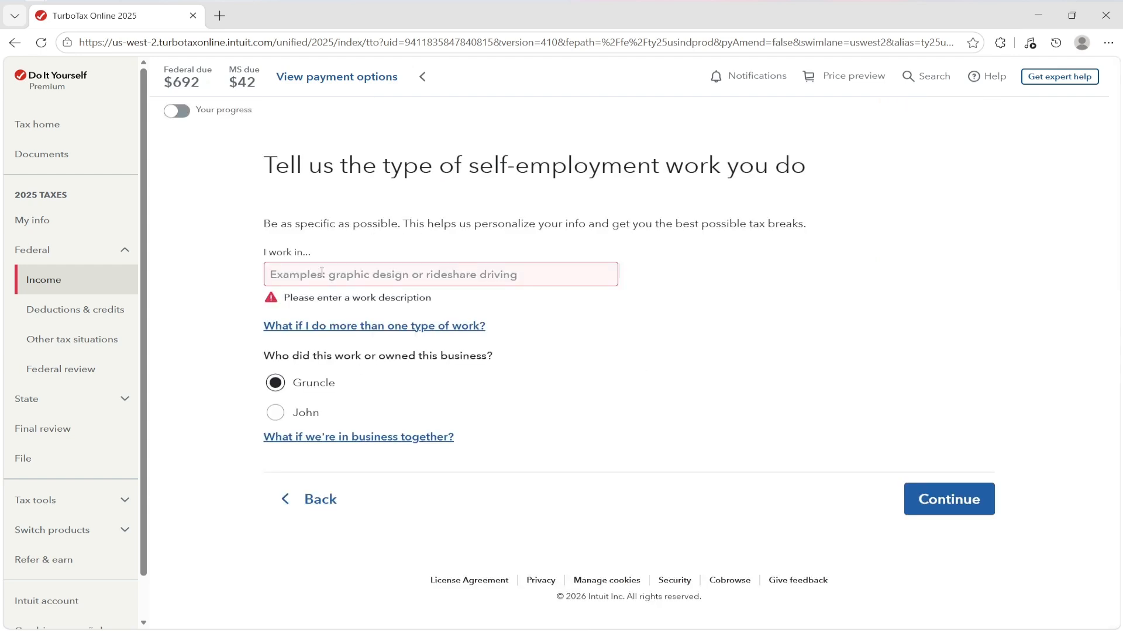
# - Enter 'Uber Driver' as the description of the new work
pyautogui.click(322, 273)
pyautogui.write('Uber Driver')
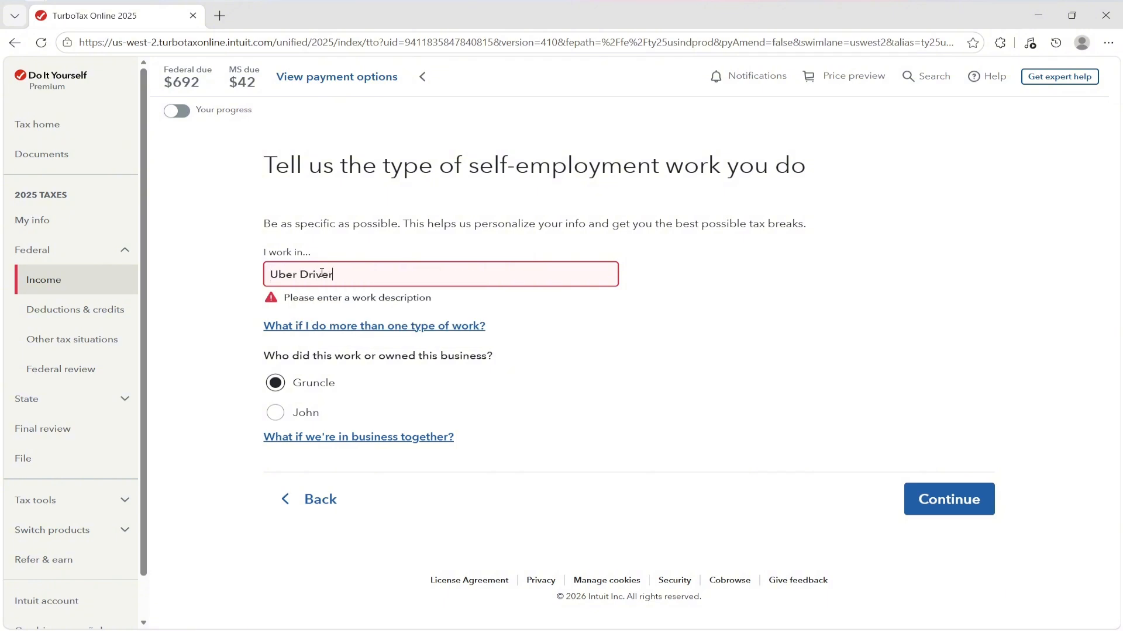
pyautogui.click(609, 321)
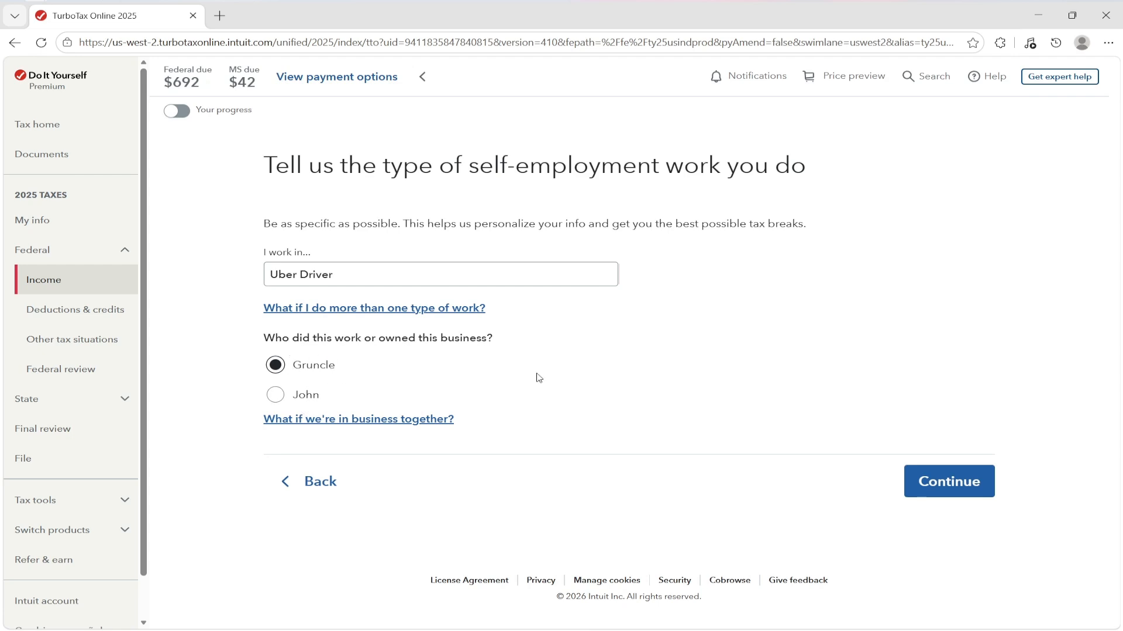
# - Confirm Uber Driver as Rideshare driving and classify it as a side job for extra money
pyautogui.click(956, 483)
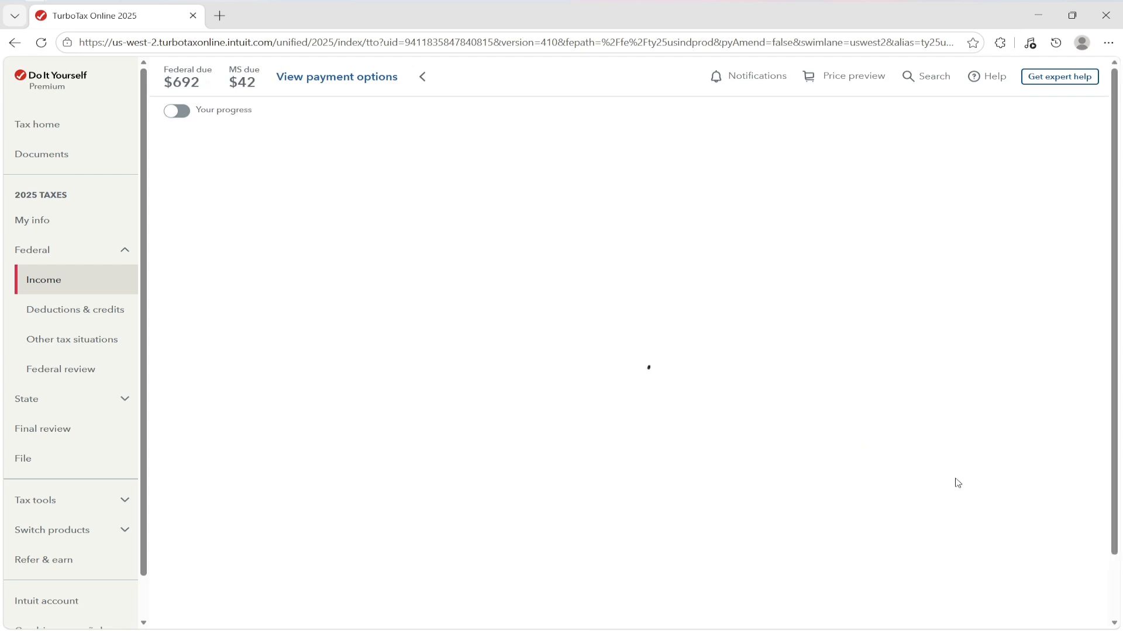
pyautogui.moveTo(250, 170); pyautogui.dragTo(683, 182)
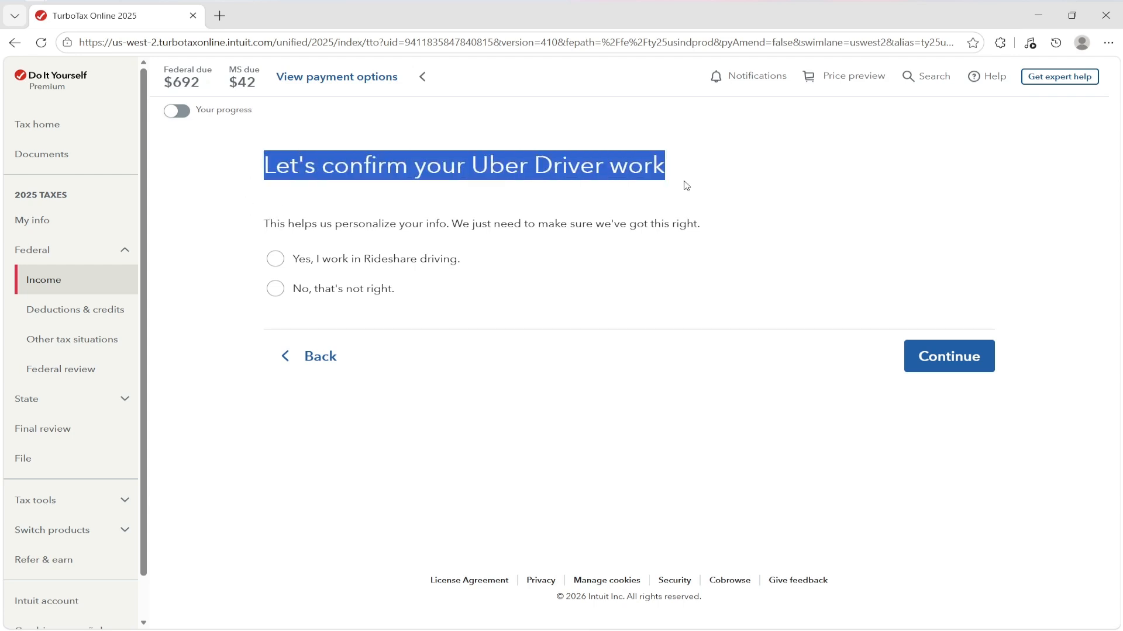
pyautogui.click(687, 182)
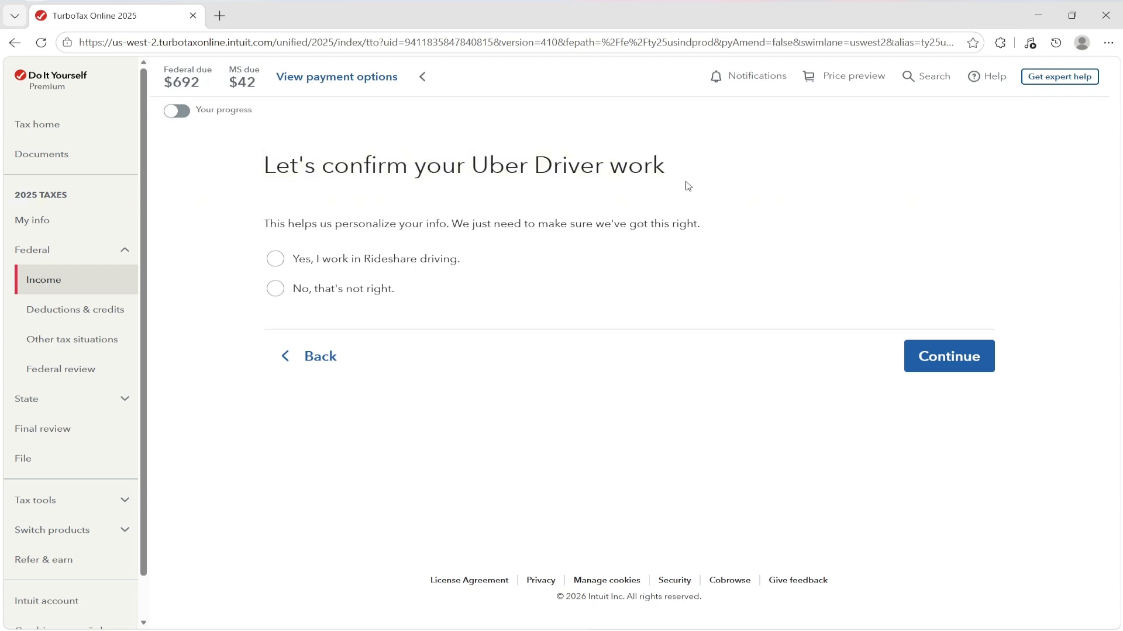
pyautogui.click(402, 263)
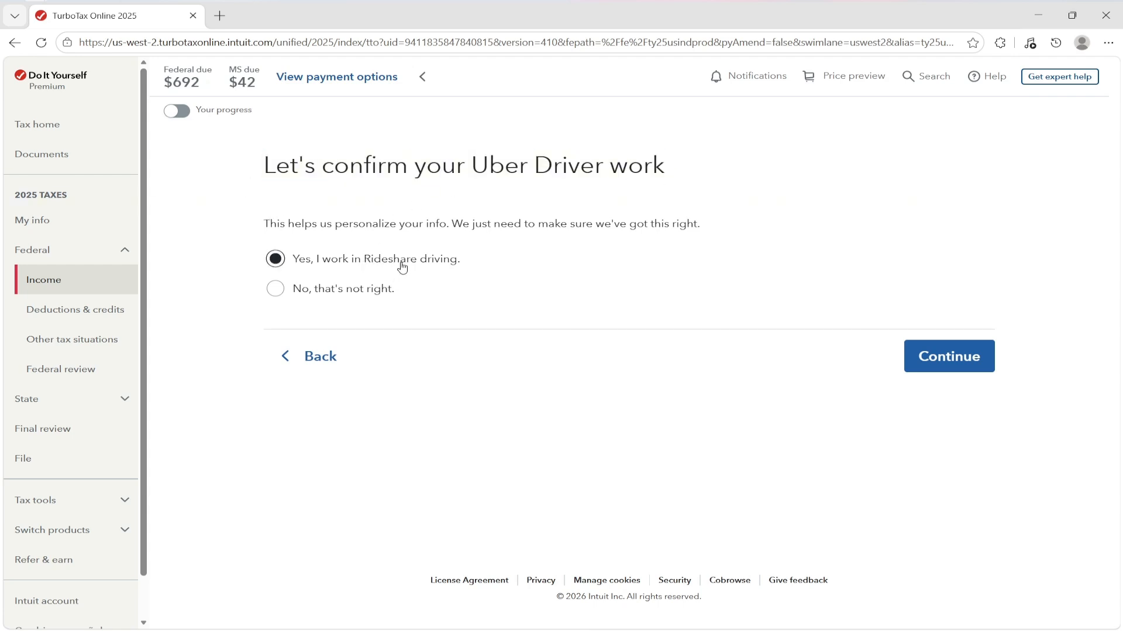
pyautogui.click(949, 361)
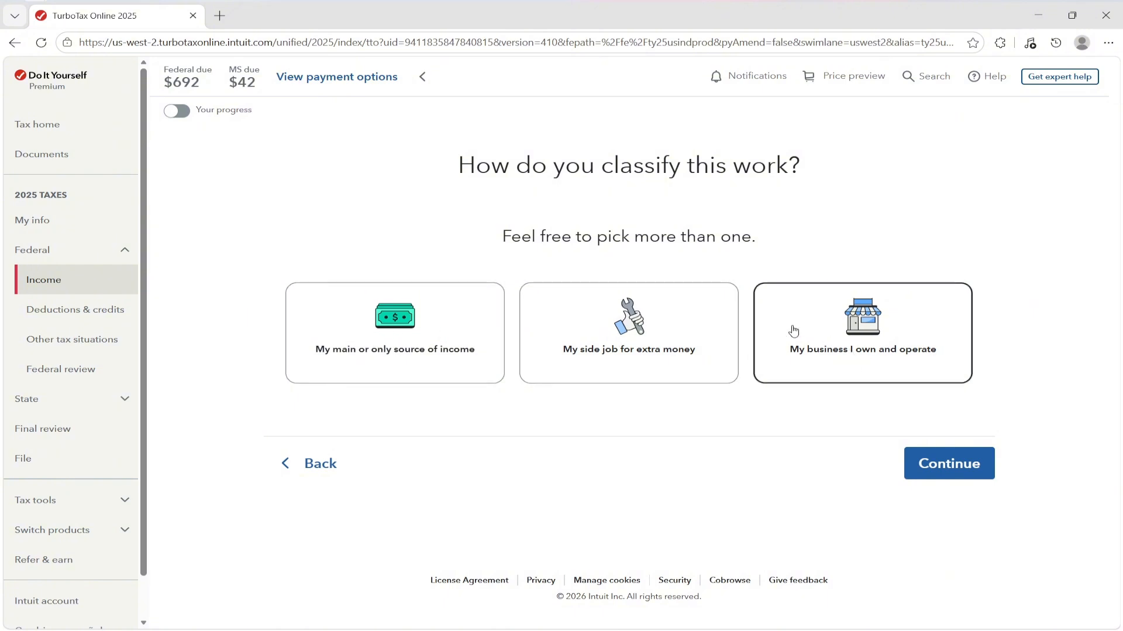
pyautogui.click(610, 341)
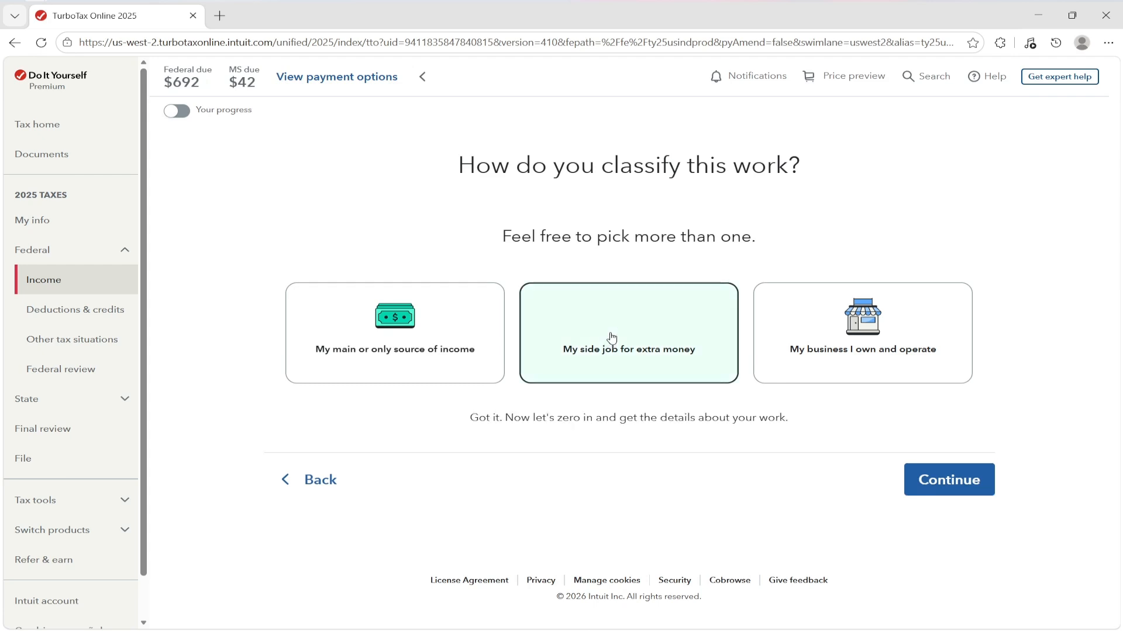
pyautogui.click(949, 482)
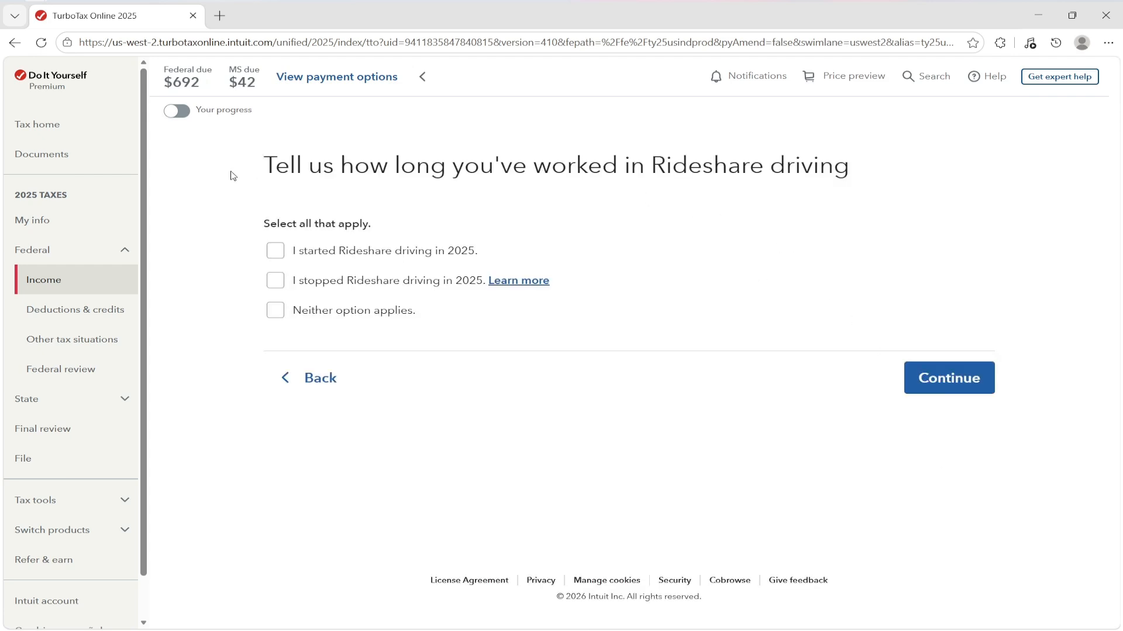
# - Answer that the rideshare work neither started nor stopped in 2025
pyautogui.moveTo(232, 176); pyautogui.dragTo(871, 175)
pyautogui.click(745, 153)
pyautogui.click(351, 320)
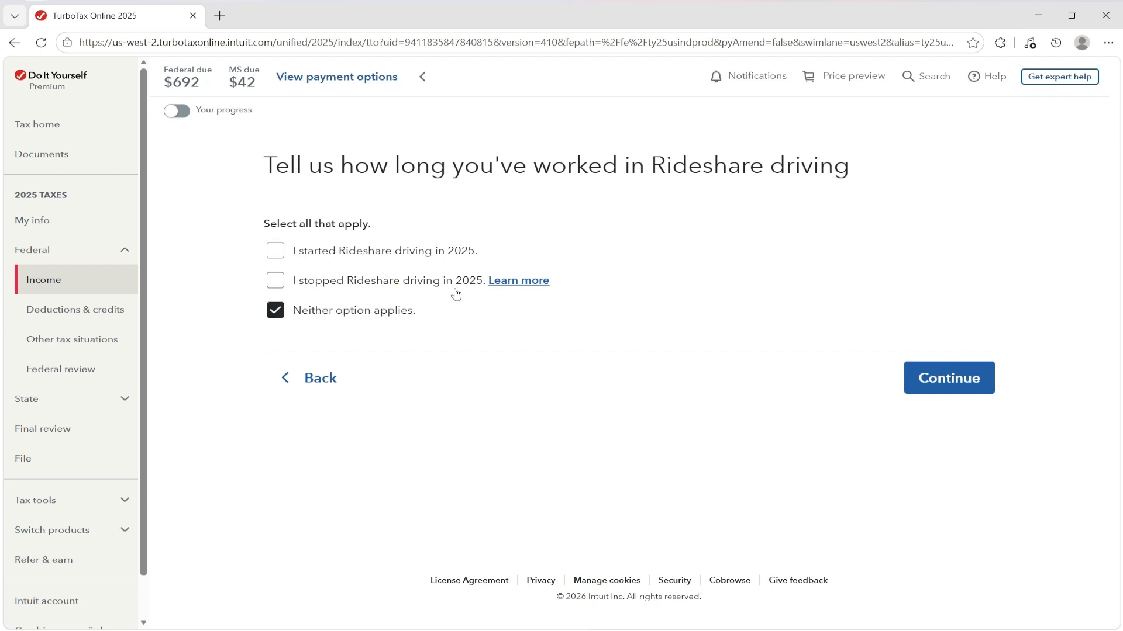
pyautogui.click(945, 388)
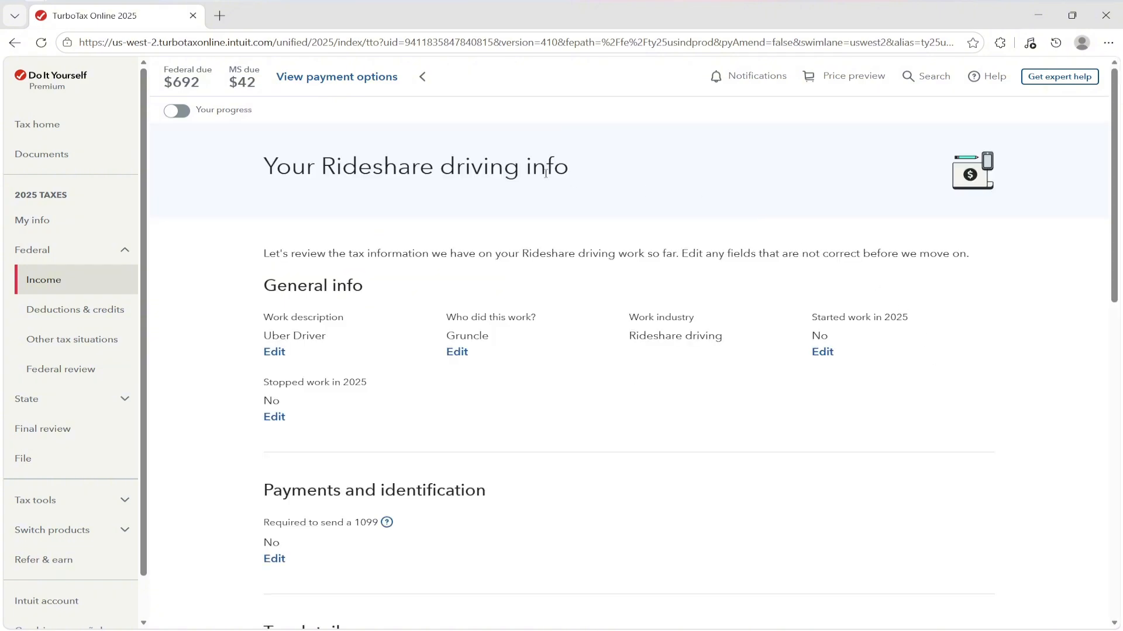
pyautogui.scroll(-2, 646, 210)
pyautogui.scroll(2, 637, 201)
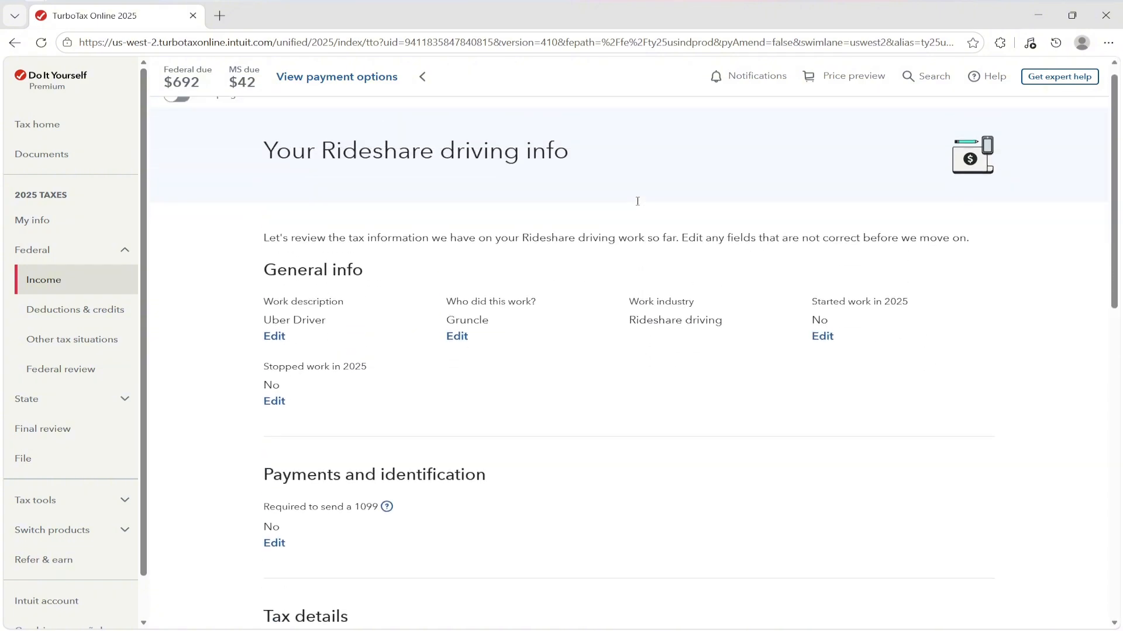
pyautogui.scroll(-2, 689, 195)
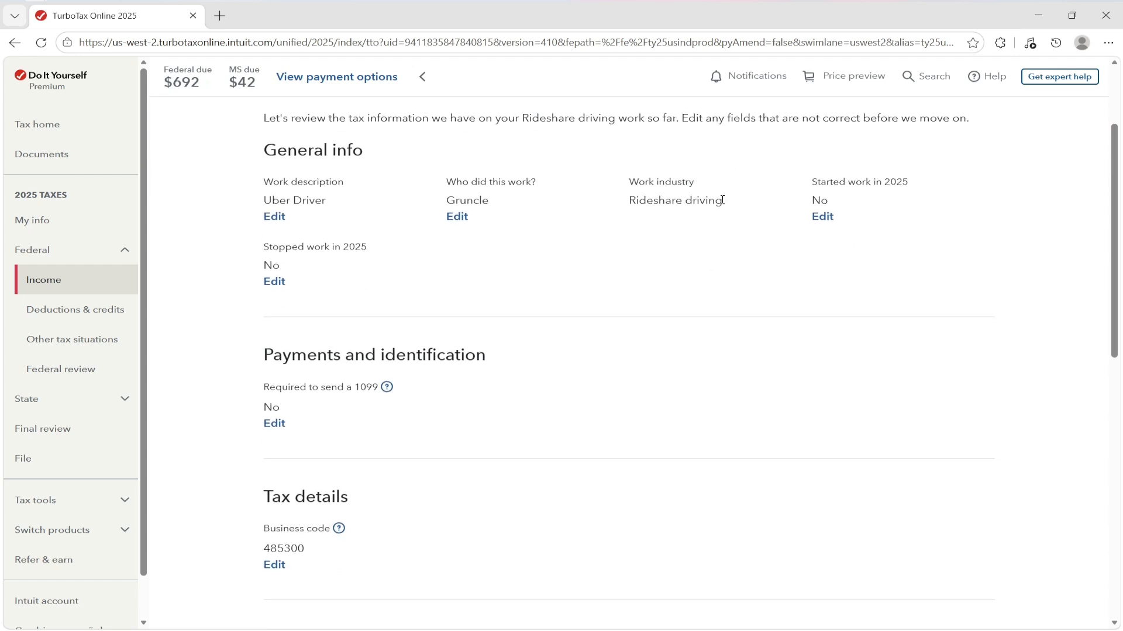
pyautogui.scroll(1, 252, 210)
pyautogui.moveTo(262, 268); pyautogui.dragTo(342, 271)
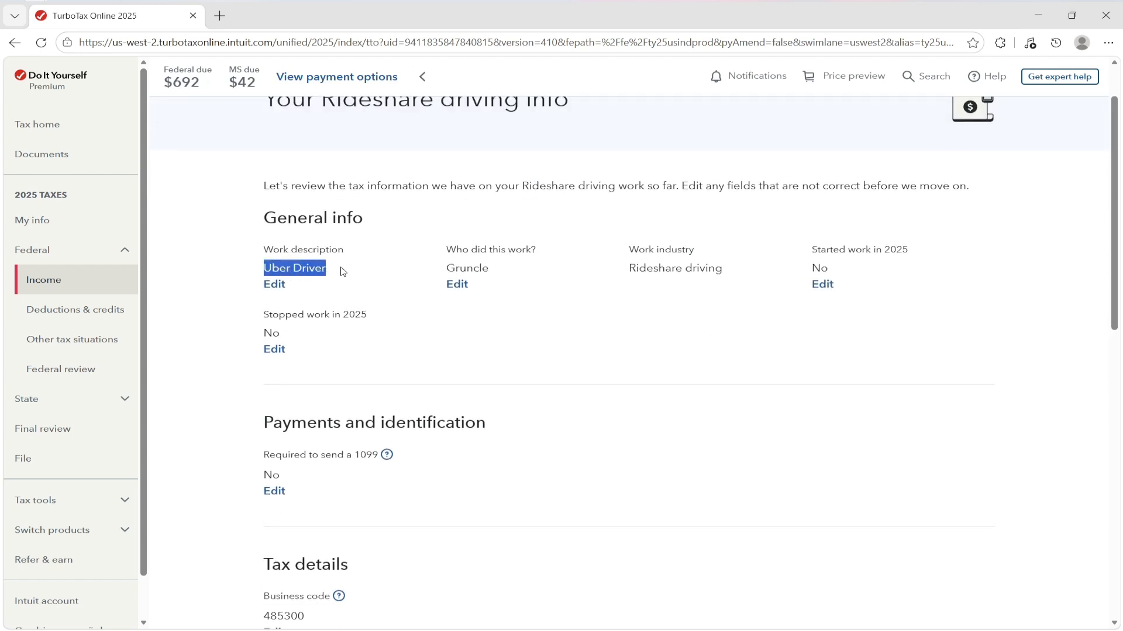
pyautogui.click(342, 271)
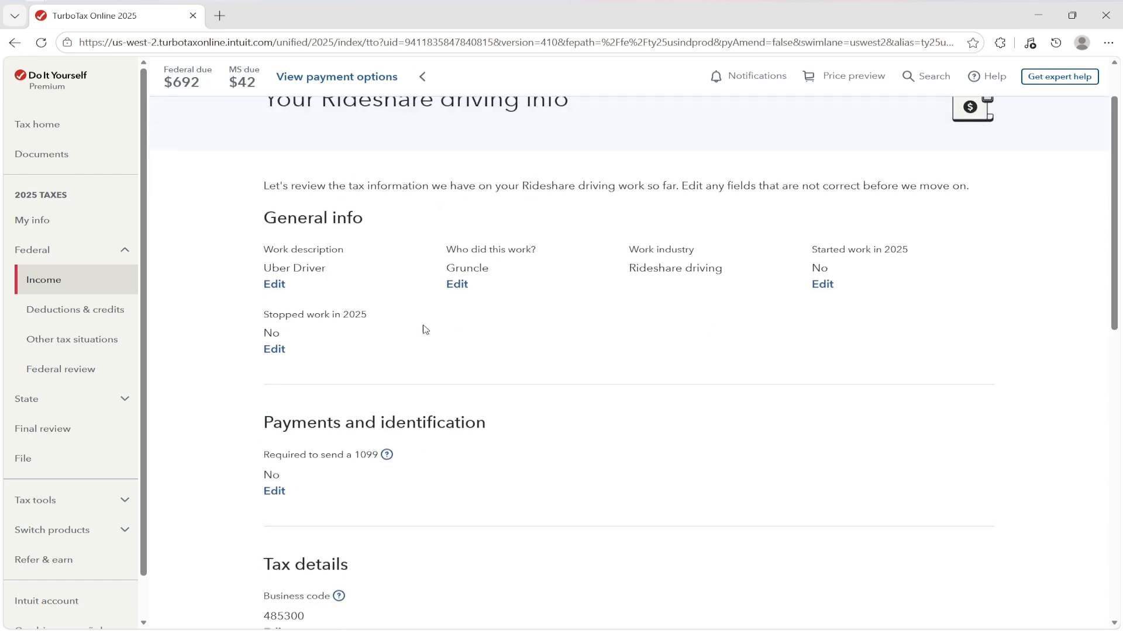
pyautogui.scroll(-4, 636, 260)
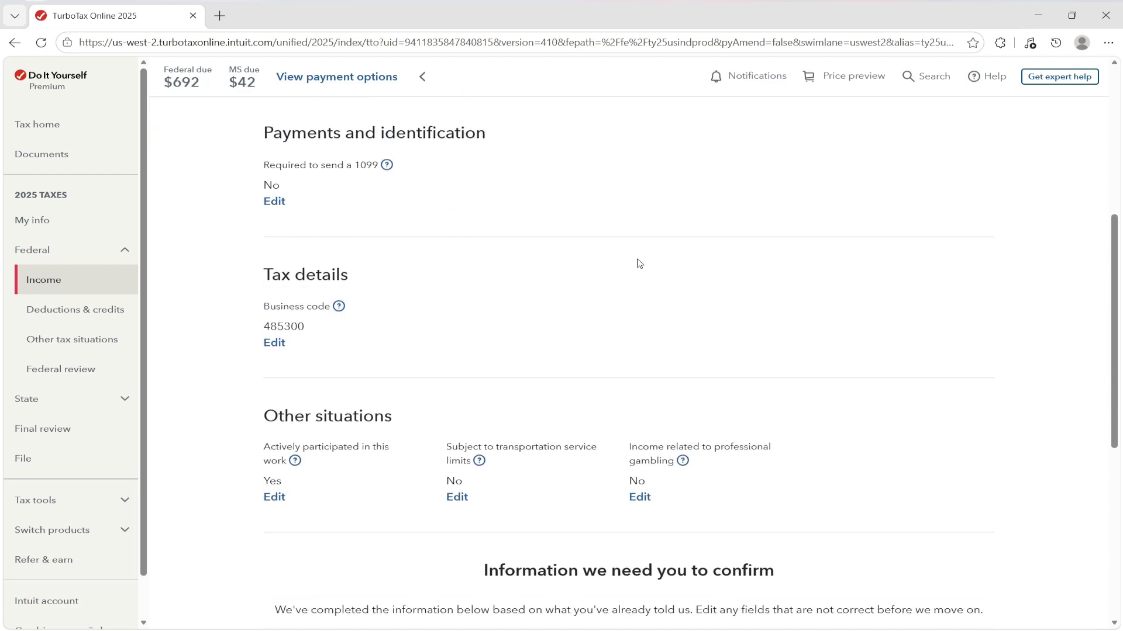
pyautogui.scroll(2, 276, 396)
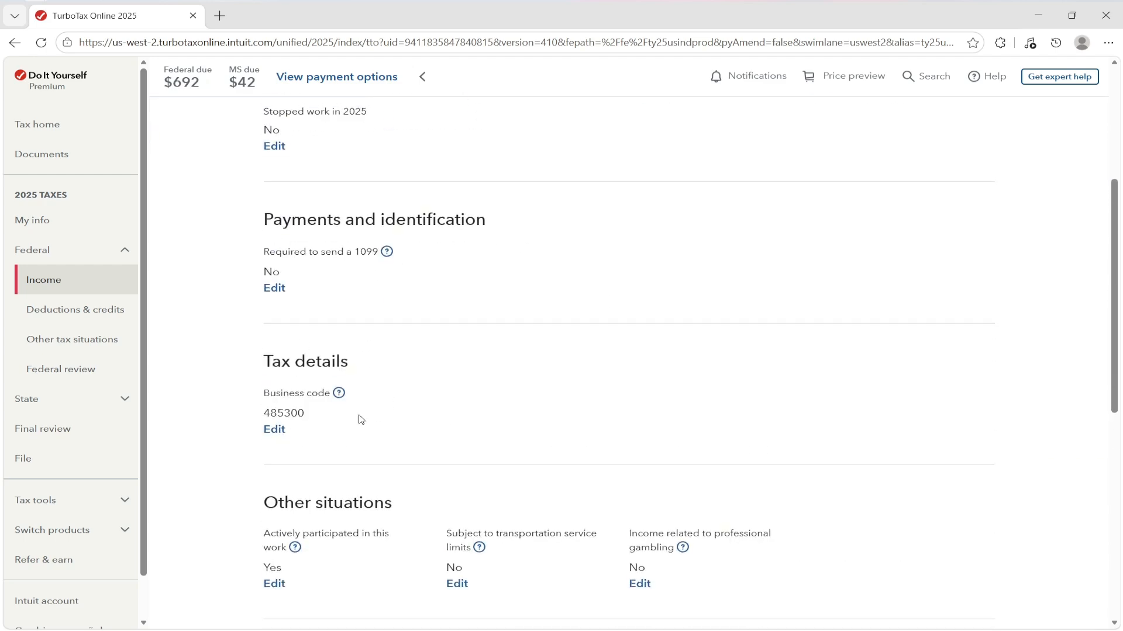
pyautogui.scroll(-1, 688, 364)
# - Confirm the business info, skip the Square import, and select Uber as the rideshare company
pyautogui.scroll(-7, 688, 364)
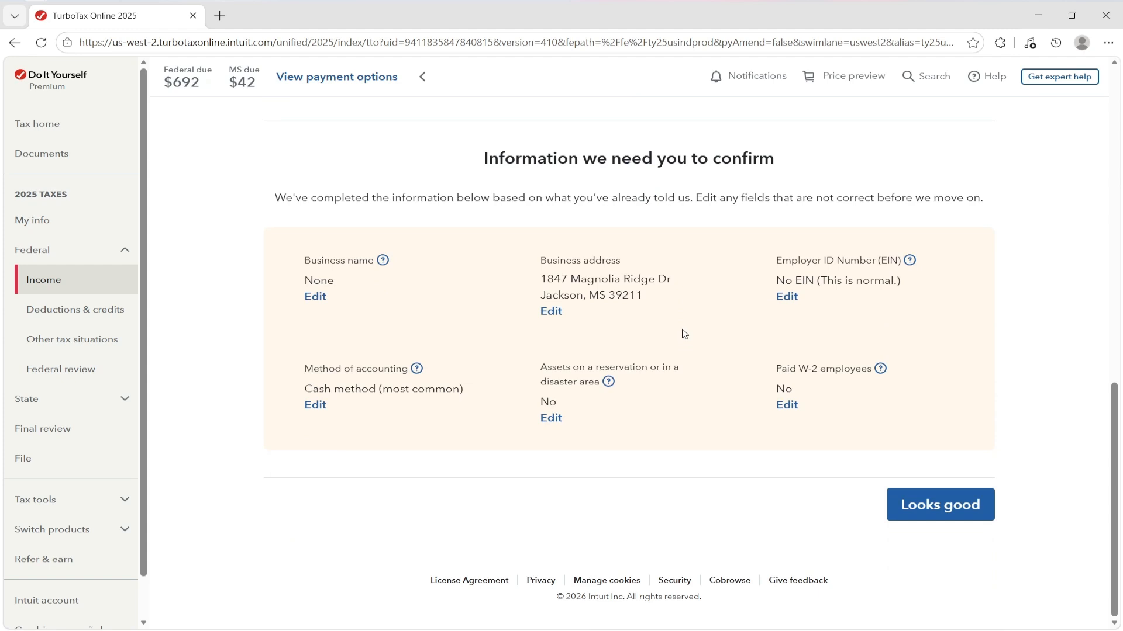
pyautogui.click(947, 513)
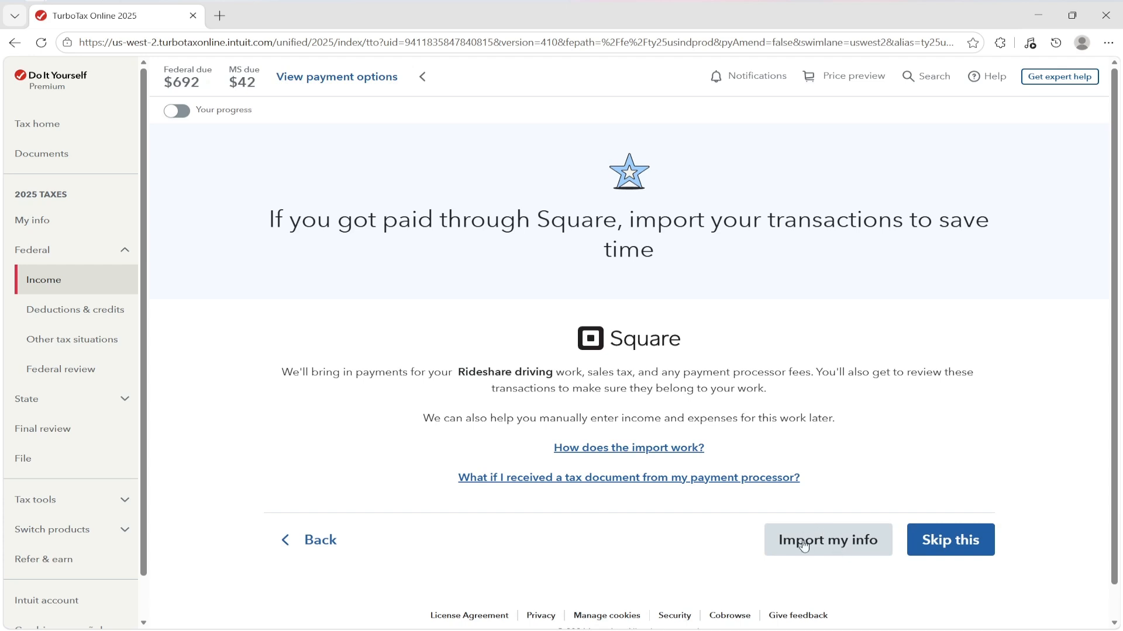
pyautogui.click(933, 551)
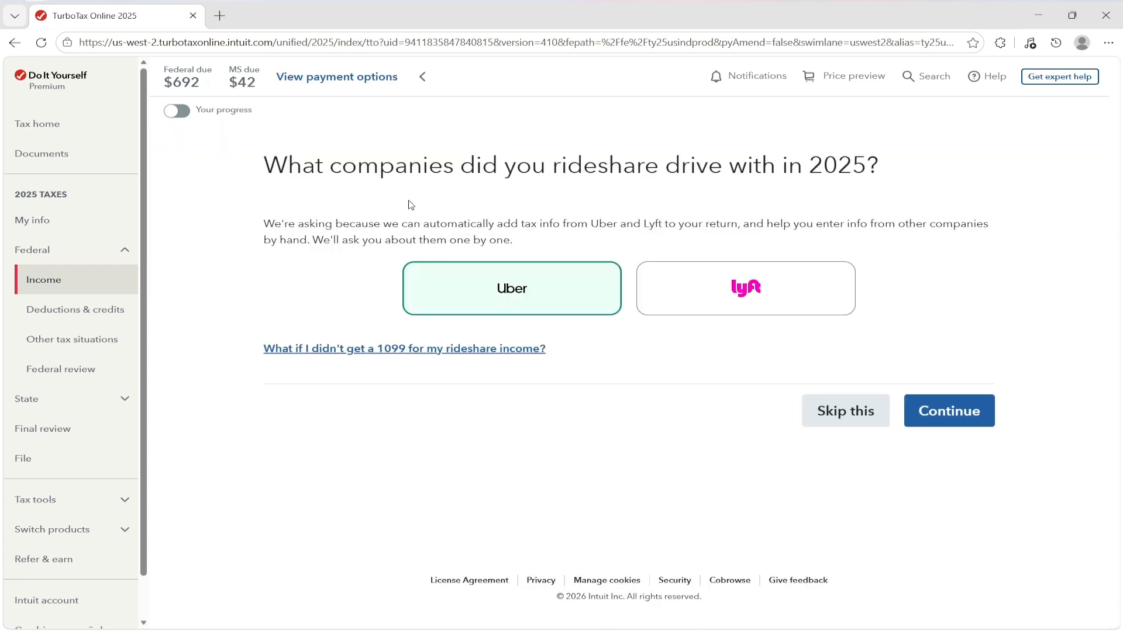
pyautogui.moveTo(268, 164); pyautogui.dragTo(869, 167)
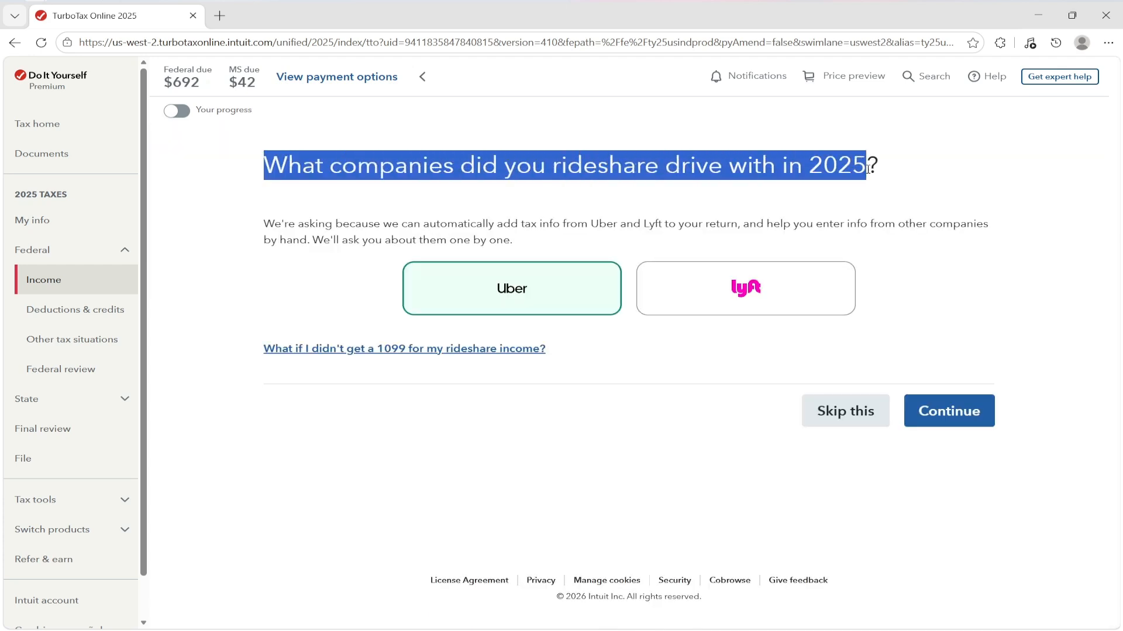
pyautogui.click(884, 176)
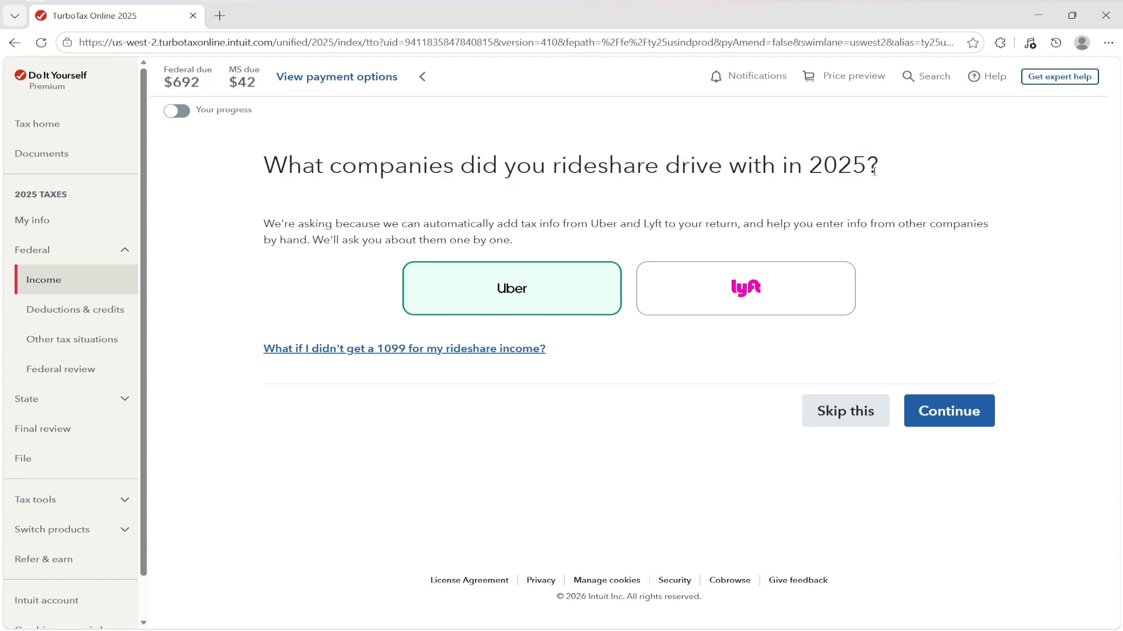
pyautogui.click(517, 291)
pyautogui.click(500, 293)
pyautogui.click(945, 419)
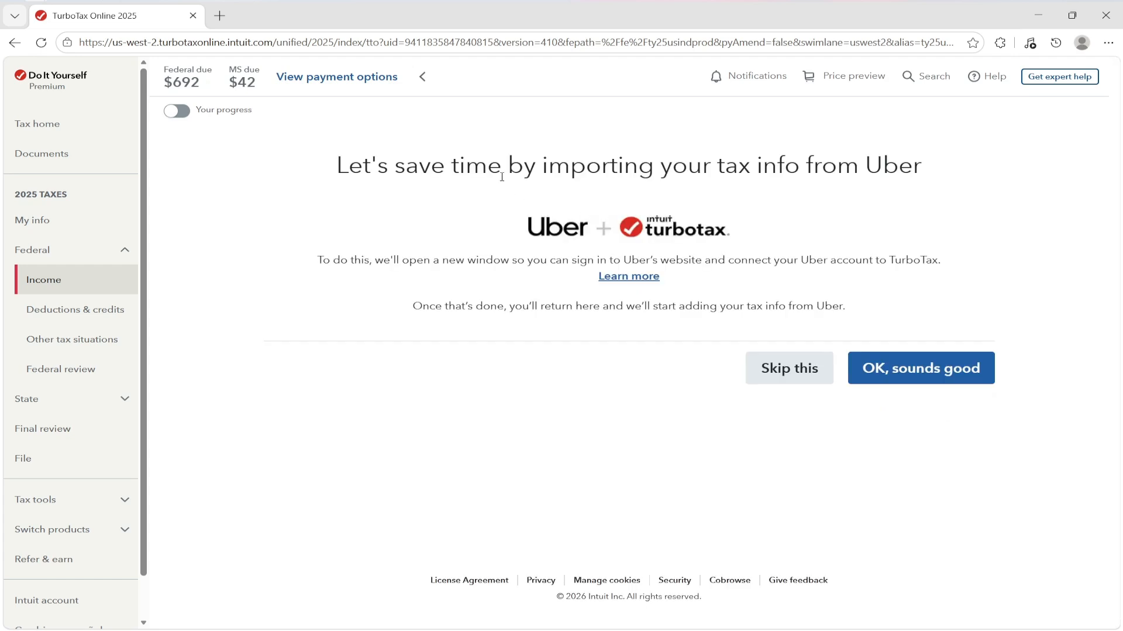
# - Accept the Uber import prompt, then choose to type the Uber income in manually
pyautogui.moveTo(501, 169); pyautogui.dragTo(865, 170)
pyautogui.click(878, 172)
pyautogui.click(922, 381)
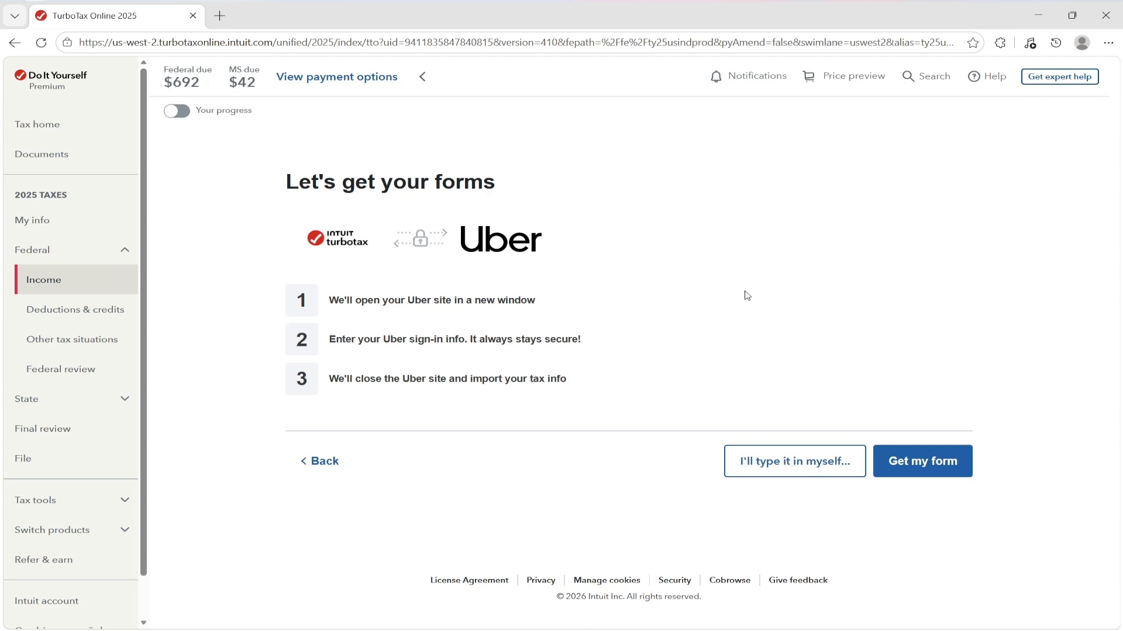
pyautogui.click(790, 476)
pyautogui.scroll(-1, 270, 305)
pyautogui.moveTo(263, 248); pyautogui.dragTo(394, 248)
# - Set the rideshare income type to Other self-employed income
pyautogui.click(408, 247)
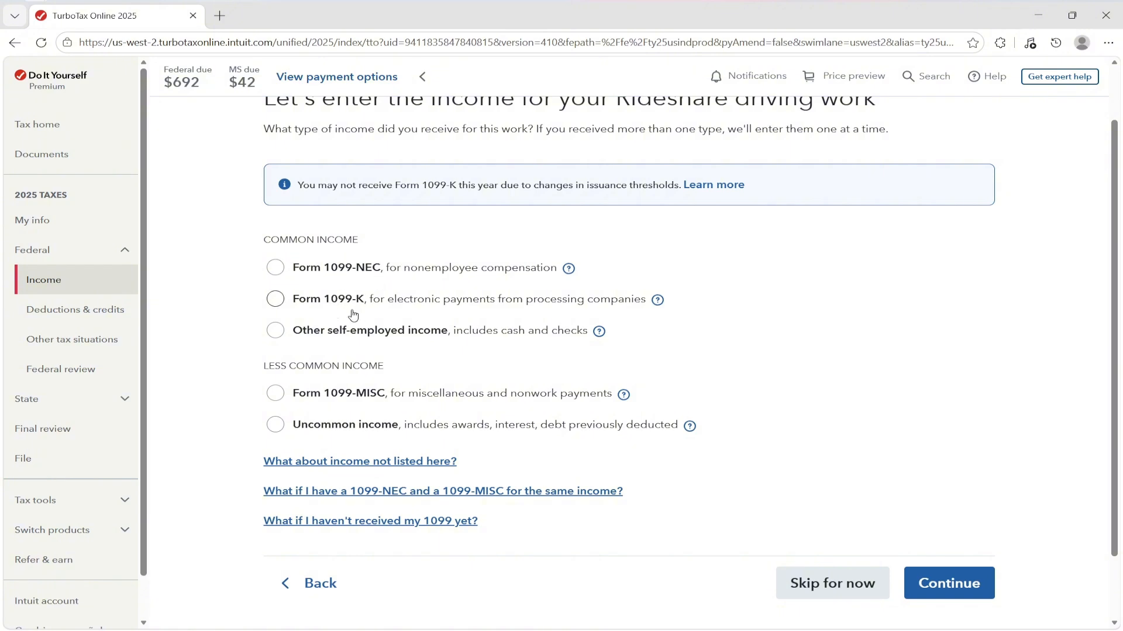
pyautogui.click(319, 335)
pyautogui.click(325, 426)
pyautogui.click(350, 335)
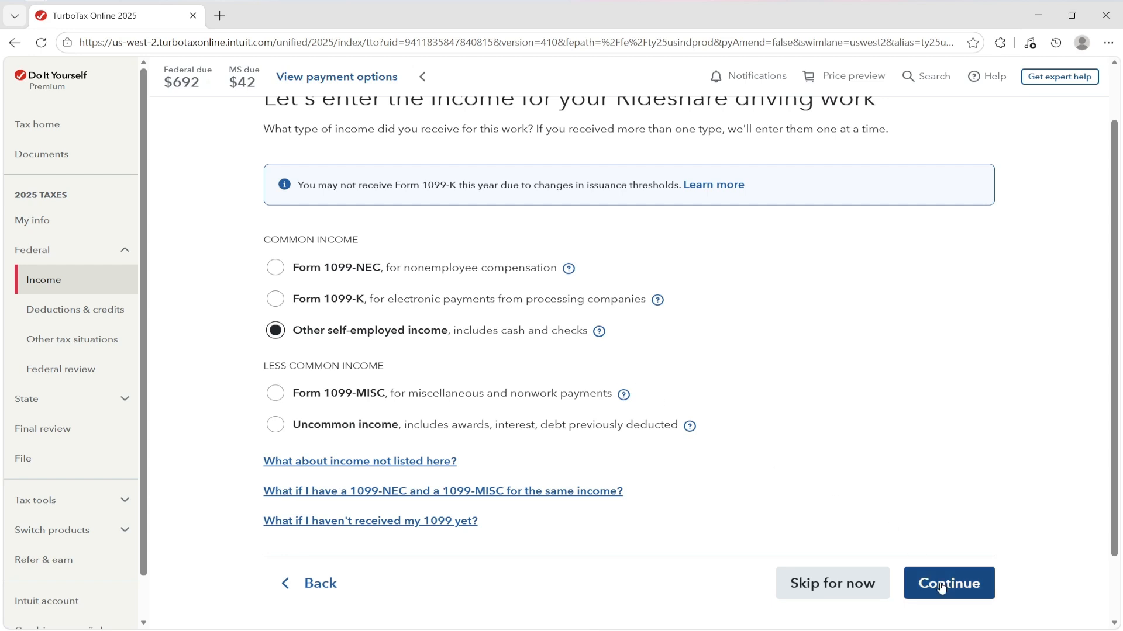
pyautogui.click(842, 585)
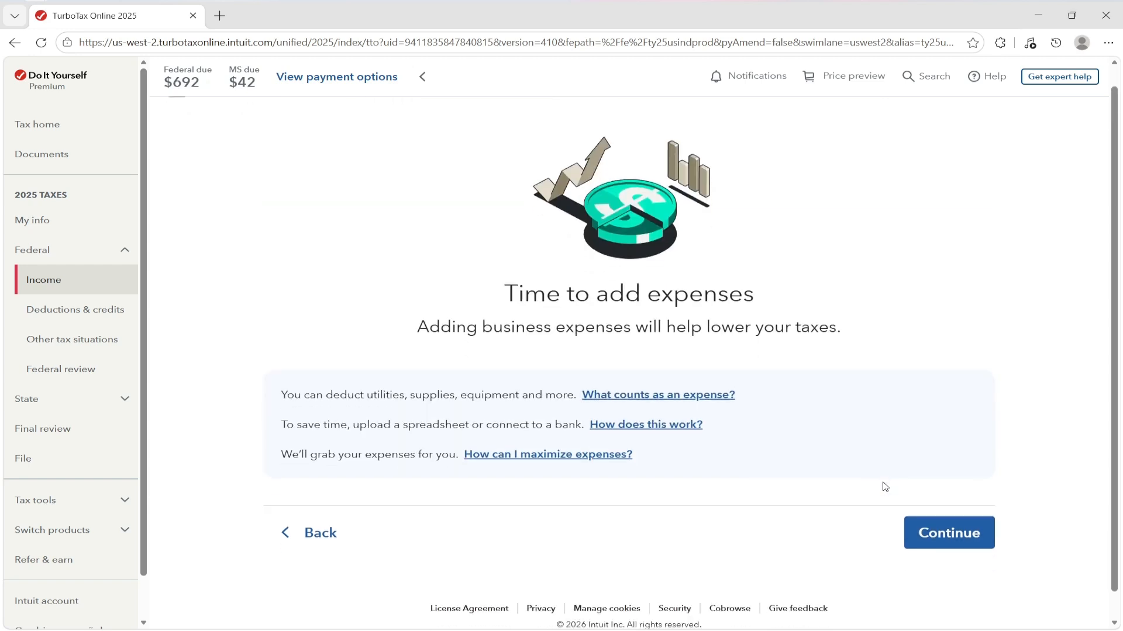
# - Choose to enter the rideshare expenses manually rather than by spreadsheet or bank connection
pyautogui.moveTo(493, 269); pyautogui.dragTo(792, 268)
pyautogui.click(792, 268)
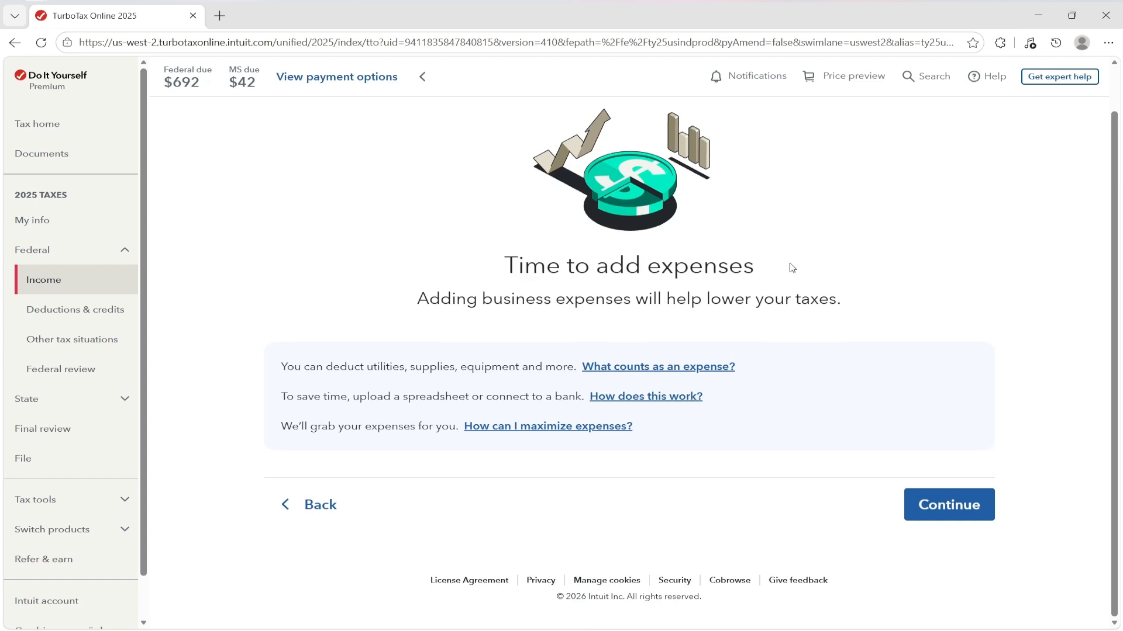
pyautogui.click(912, 514)
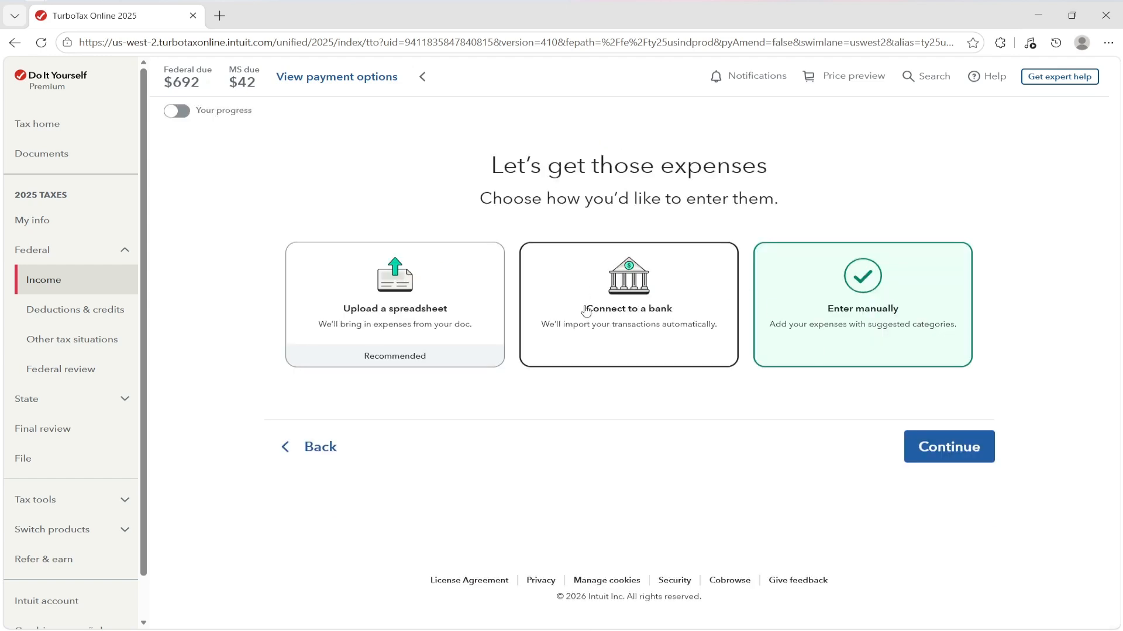
pyautogui.click(386, 286)
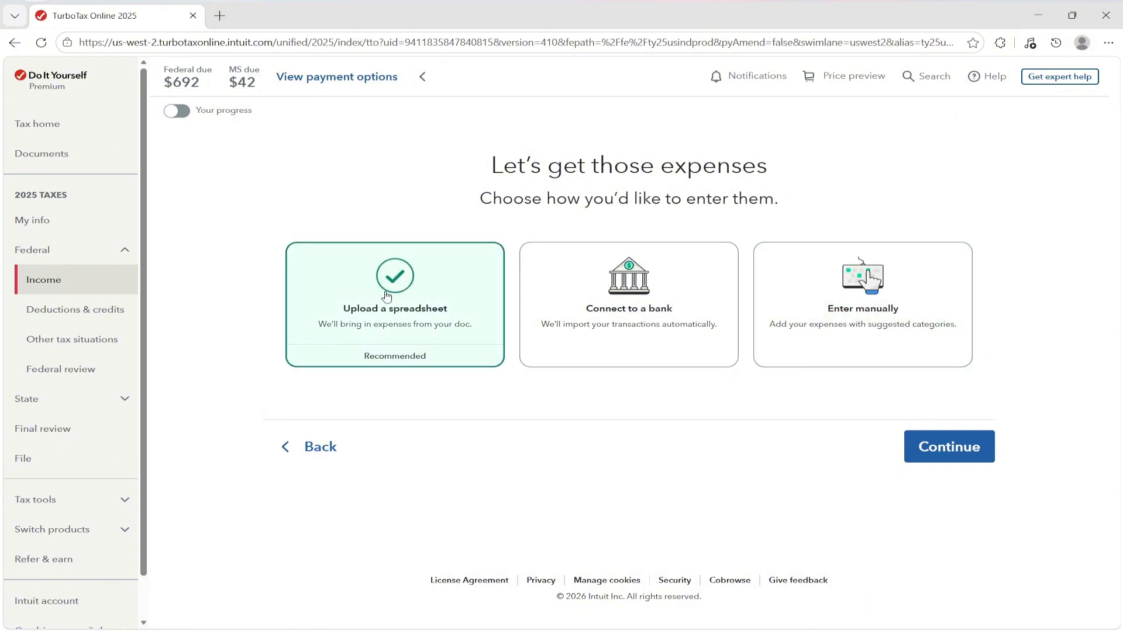
pyautogui.click(622, 299)
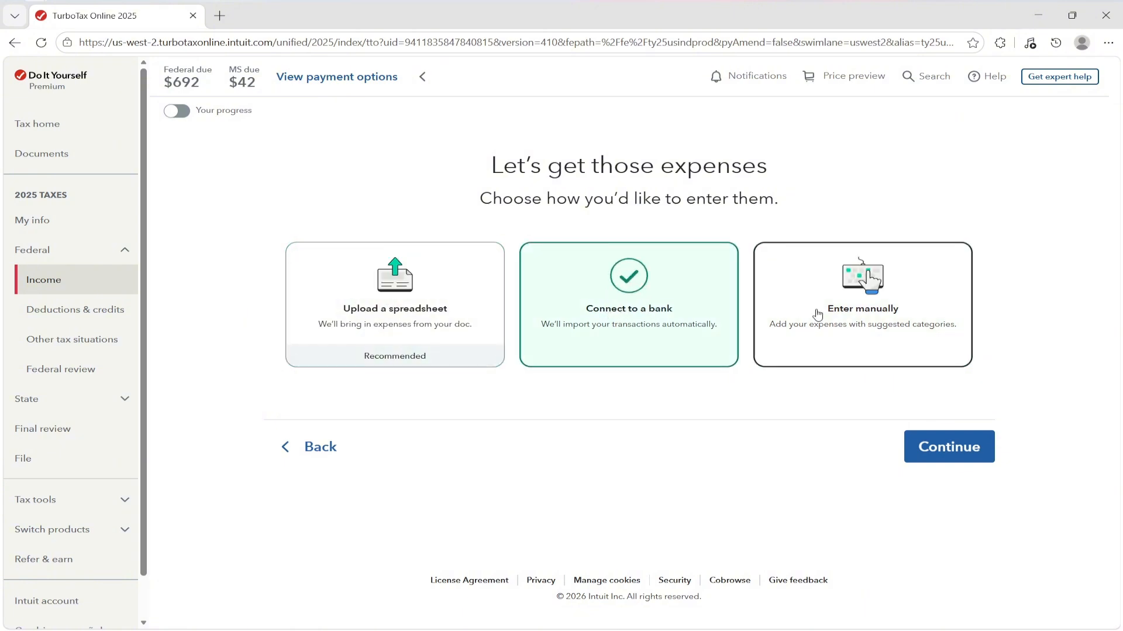
pyautogui.click(861, 304)
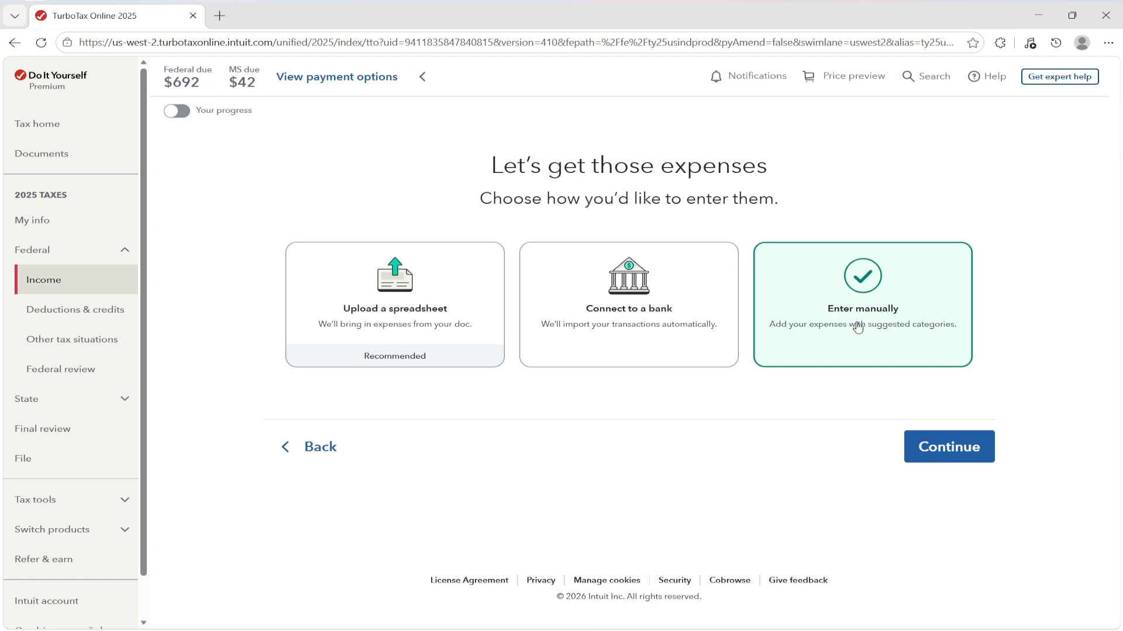
pyautogui.click(941, 460)
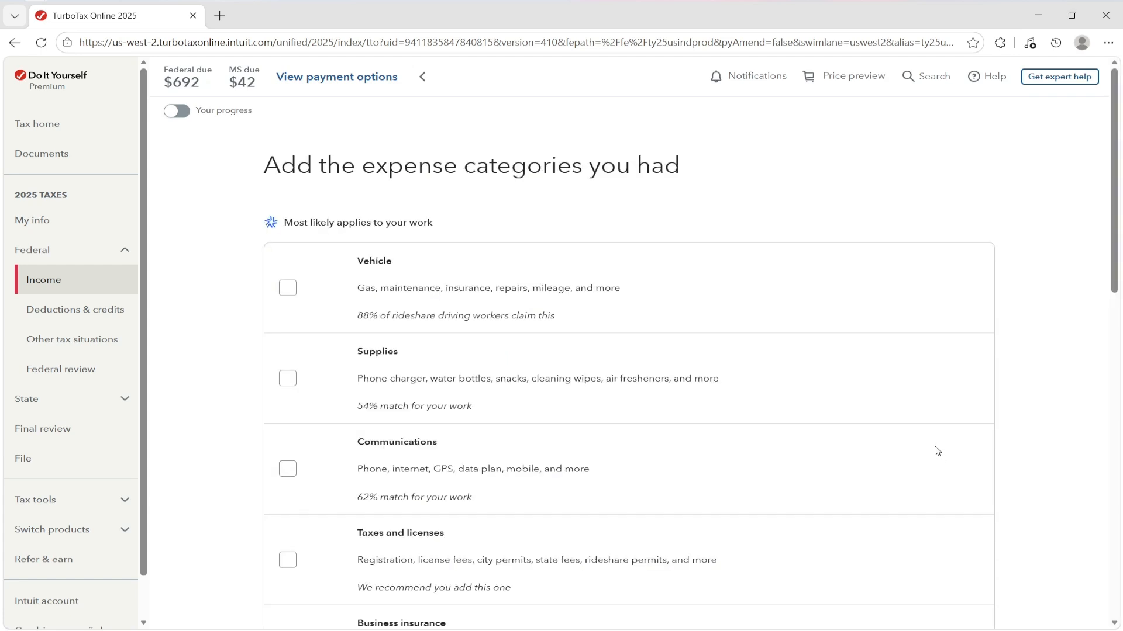
# - Check Vehicle as the expense category for the rideshare work
pyautogui.click(288, 287)
pyautogui.scroll(-1, 811, 323)
pyautogui.scroll(-10, 811, 322)
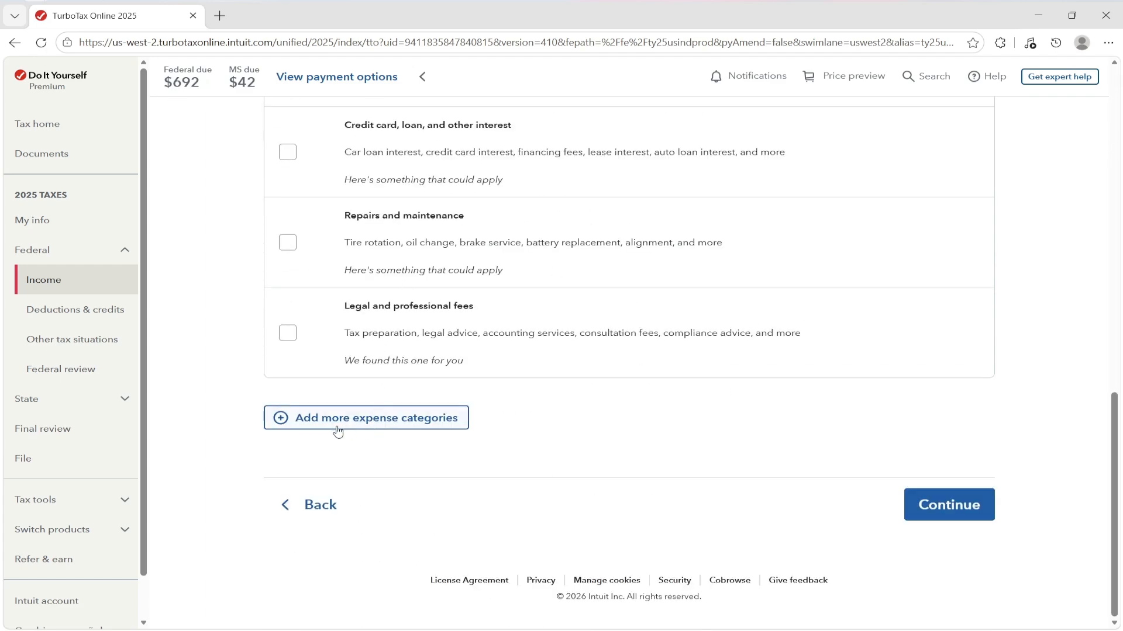
pyautogui.scroll(12, 461, 419)
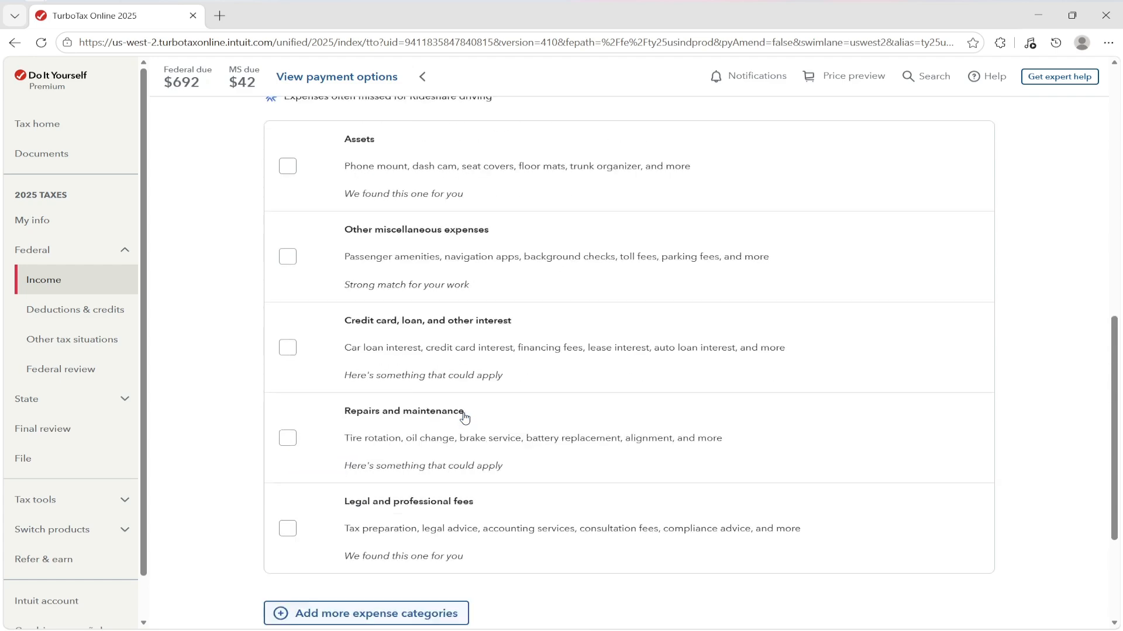
pyautogui.scroll(1, 467, 413)
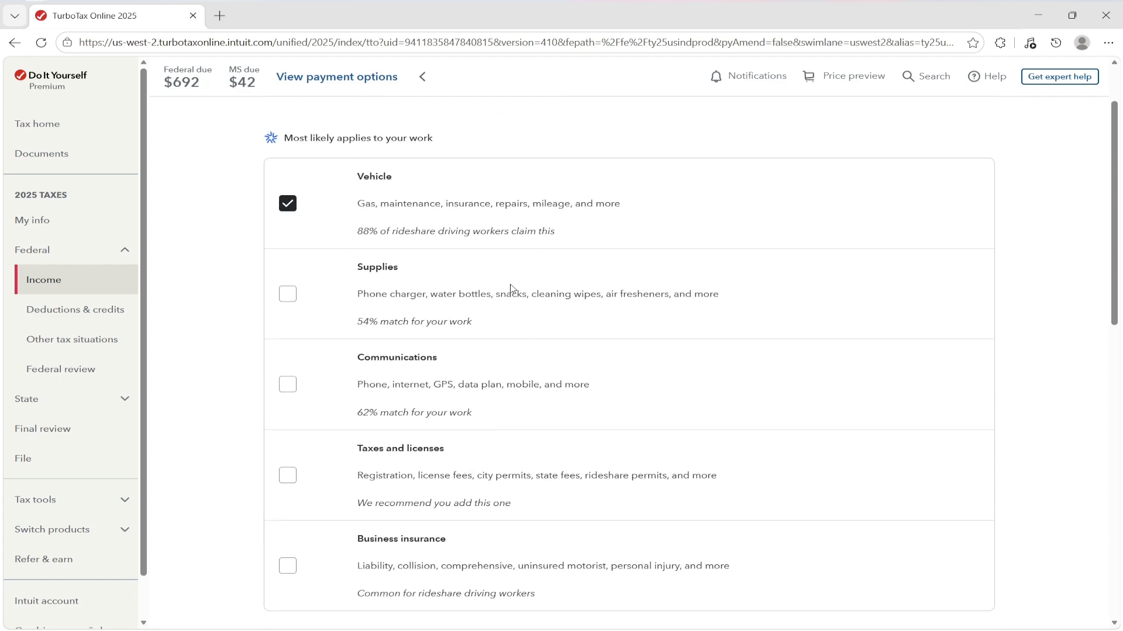
pyautogui.scroll(-6, 690, 337)
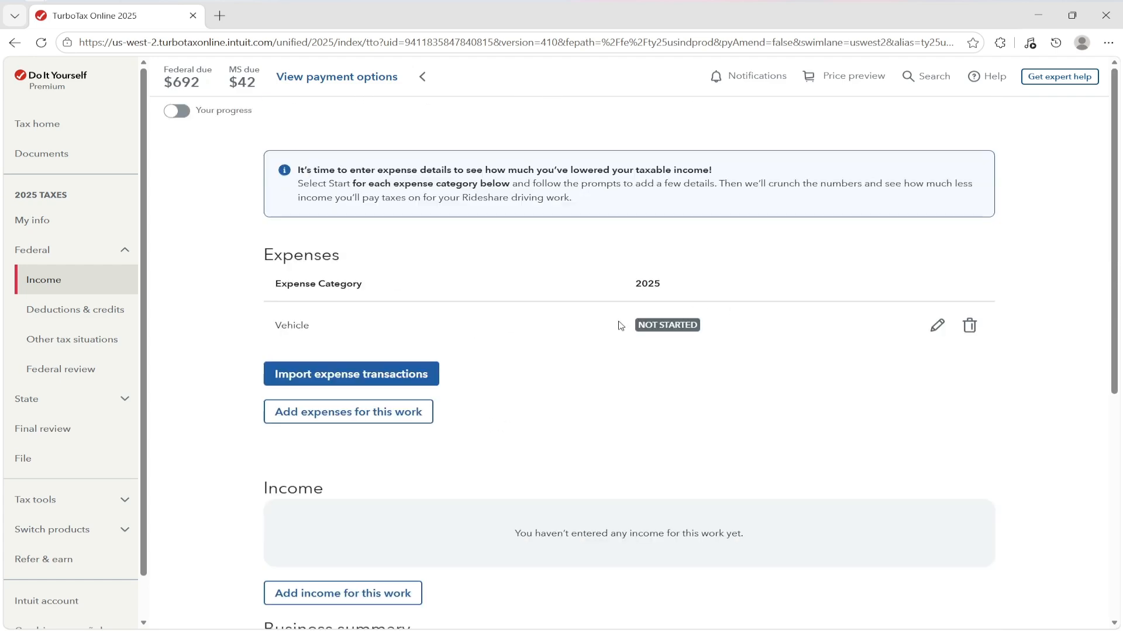
pyautogui.moveTo(268, 328); pyautogui.dragTo(328, 330)
pyautogui.click(401, 333)
pyautogui.scroll(-2, 403, 334)
pyautogui.scroll(2, 374, 424)
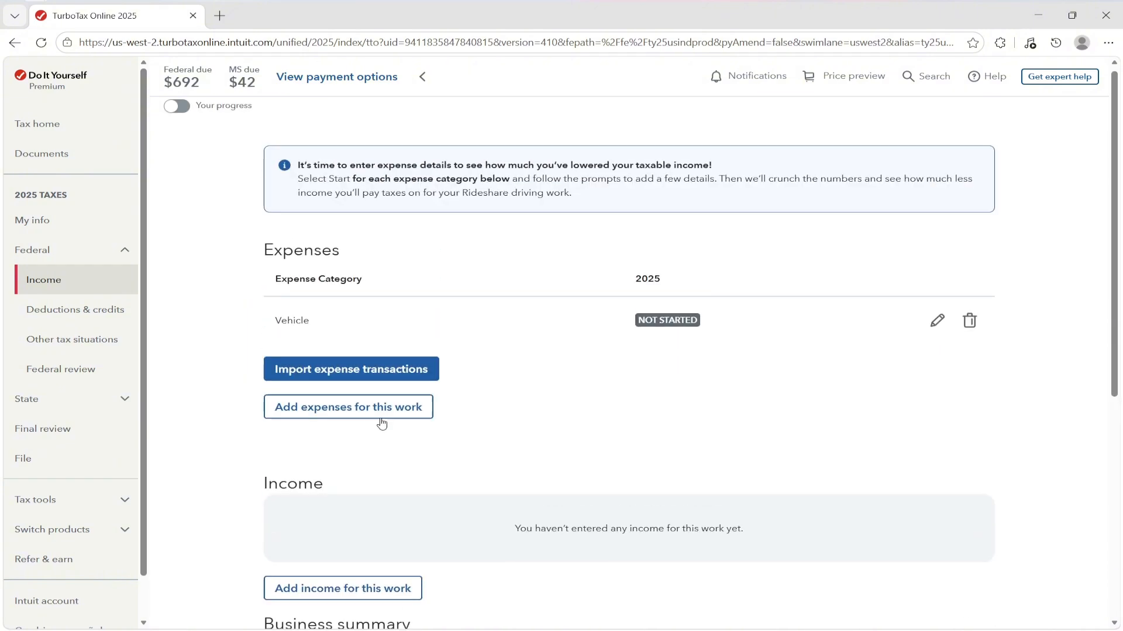
# - Look over the Vehicle expense form without entering details, then return to the business summary
pyautogui.click(937, 325)
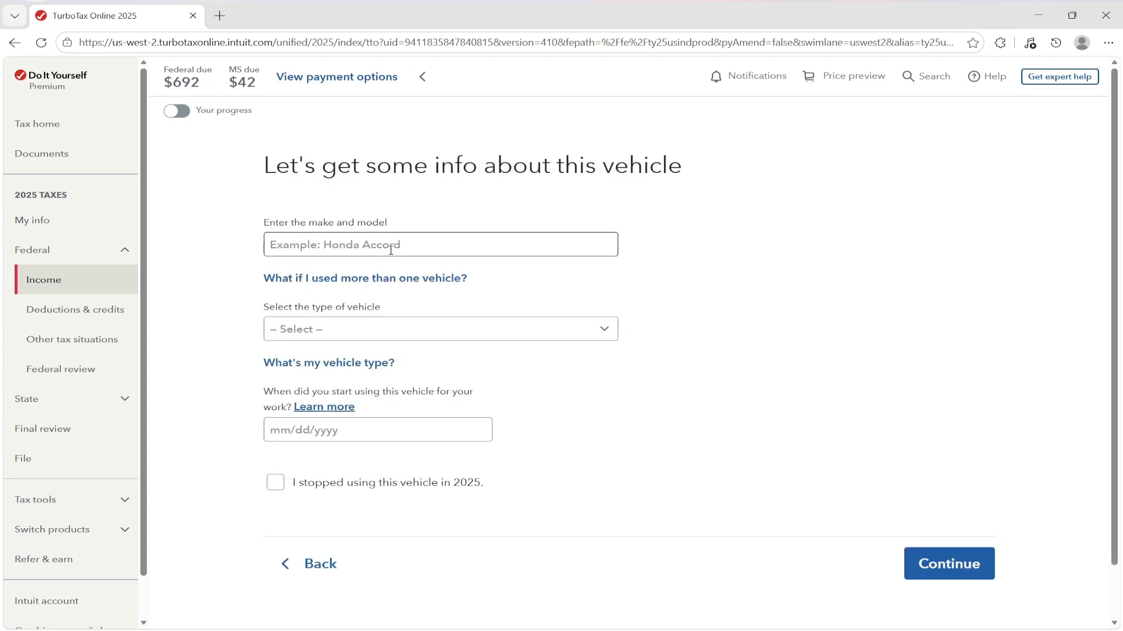
pyautogui.click(395, 331)
pyautogui.click(417, 339)
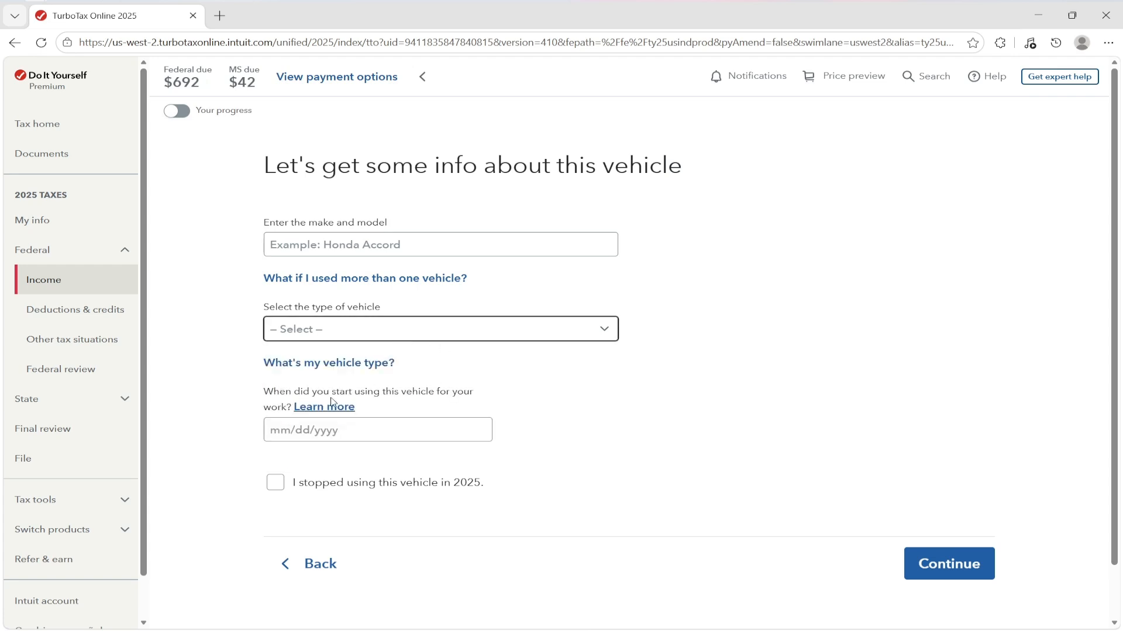
pyautogui.click(465, 421)
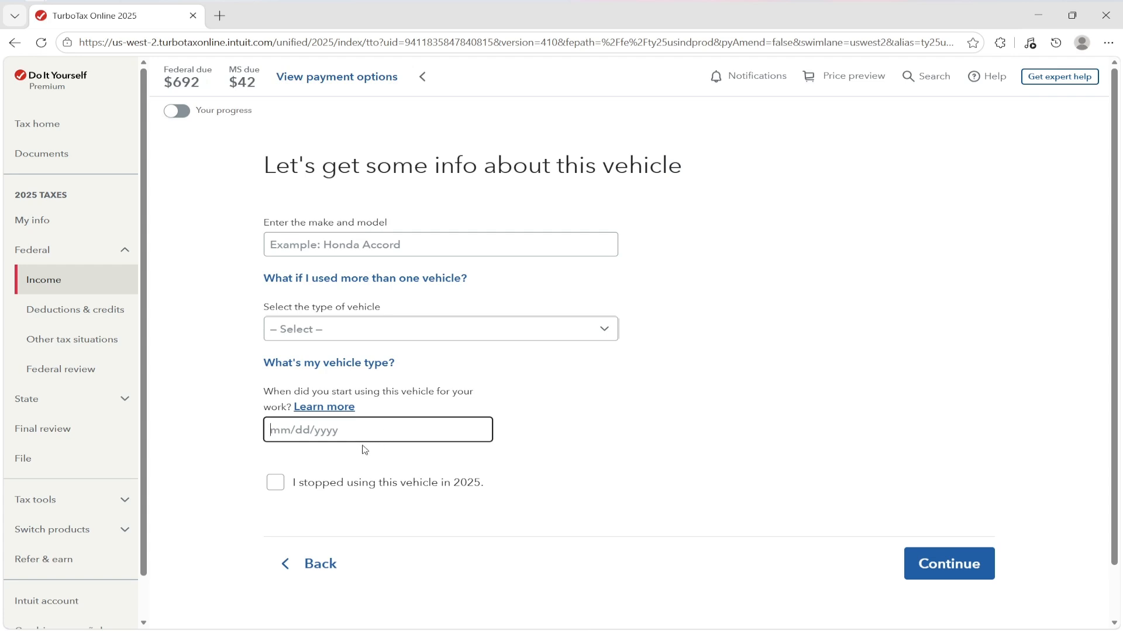
pyautogui.scroll(-1, 378, 448)
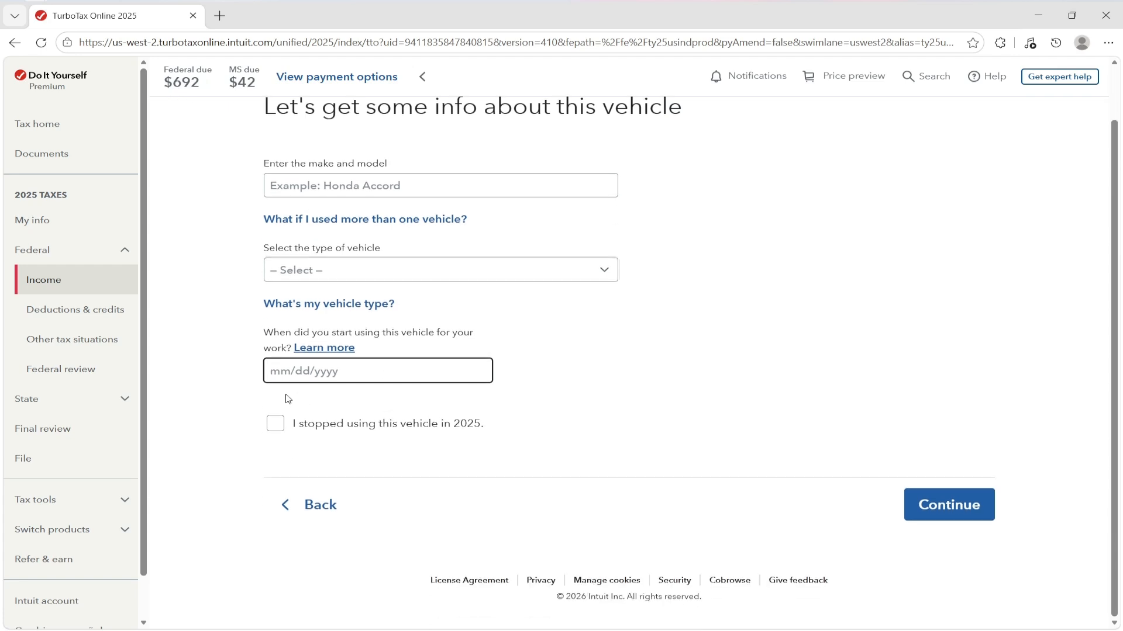
pyautogui.click(310, 505)
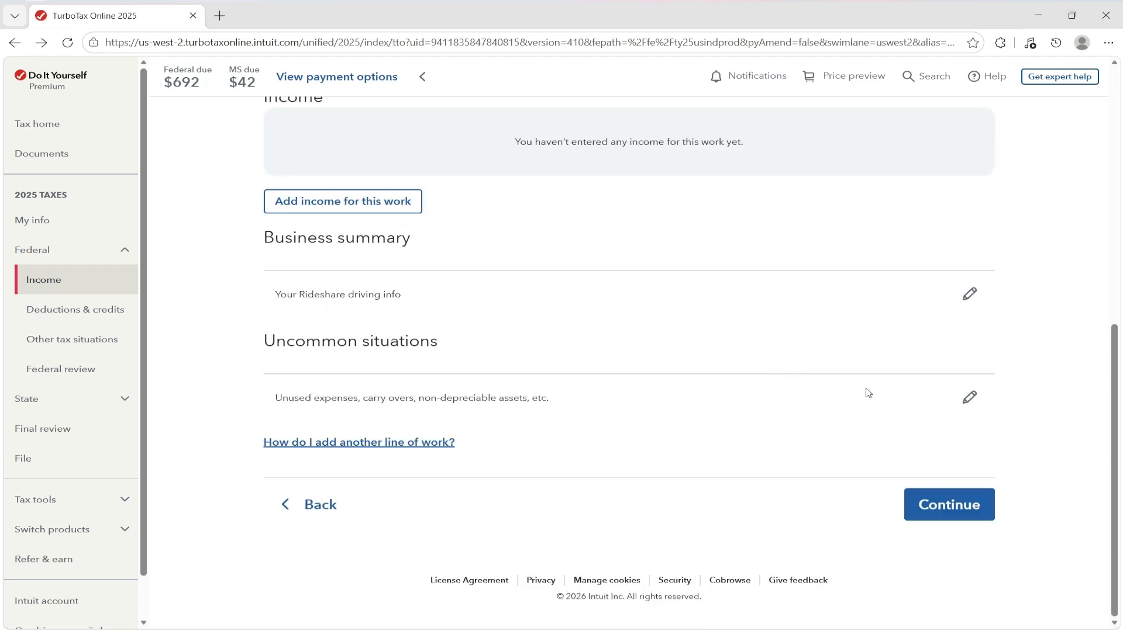
# - Run the free check and find the Rideshare driving card showing $0.00 net income
pyautogui.click(956, 507)
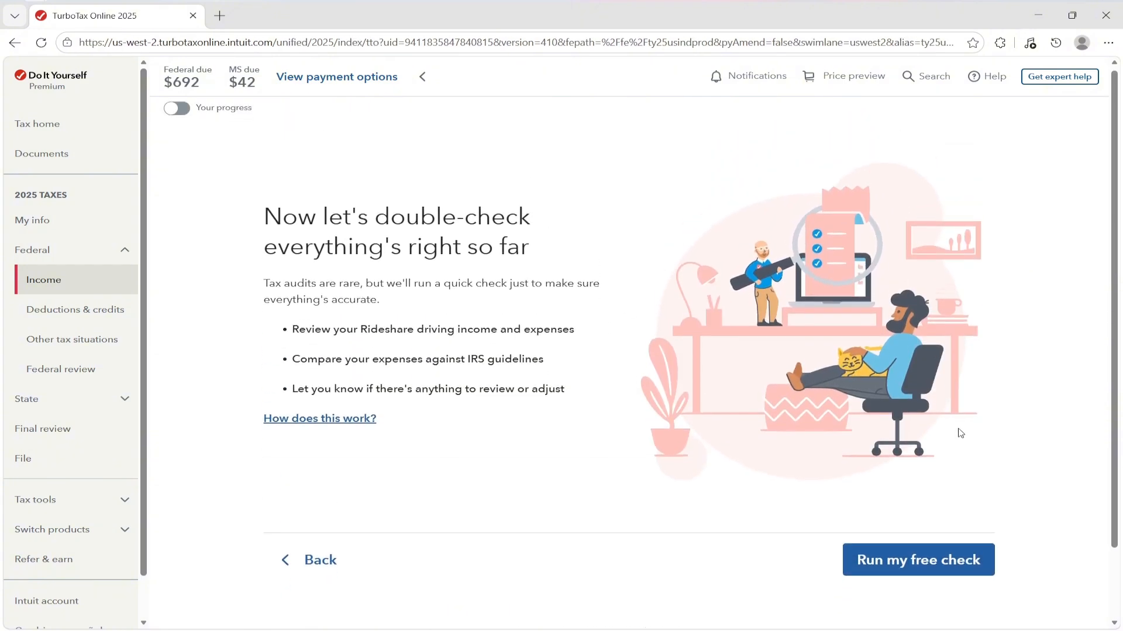
pyautogui.scroll(-1, 960, 433)
pyautogui.click(939, 504)
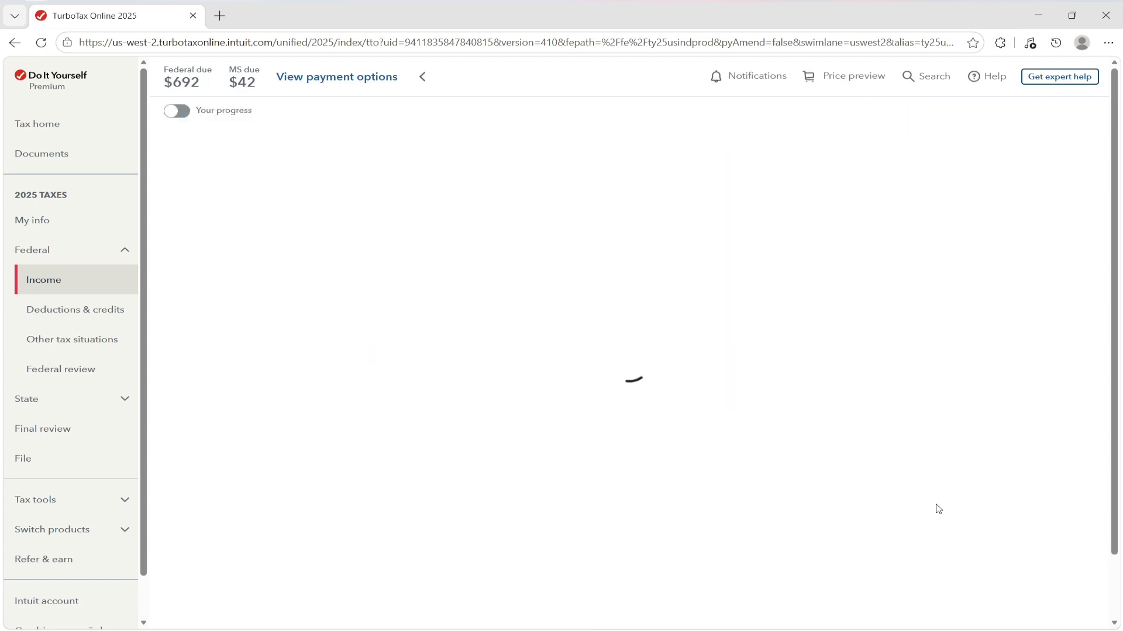
pyautogui.scroll(-7, 946, 351)
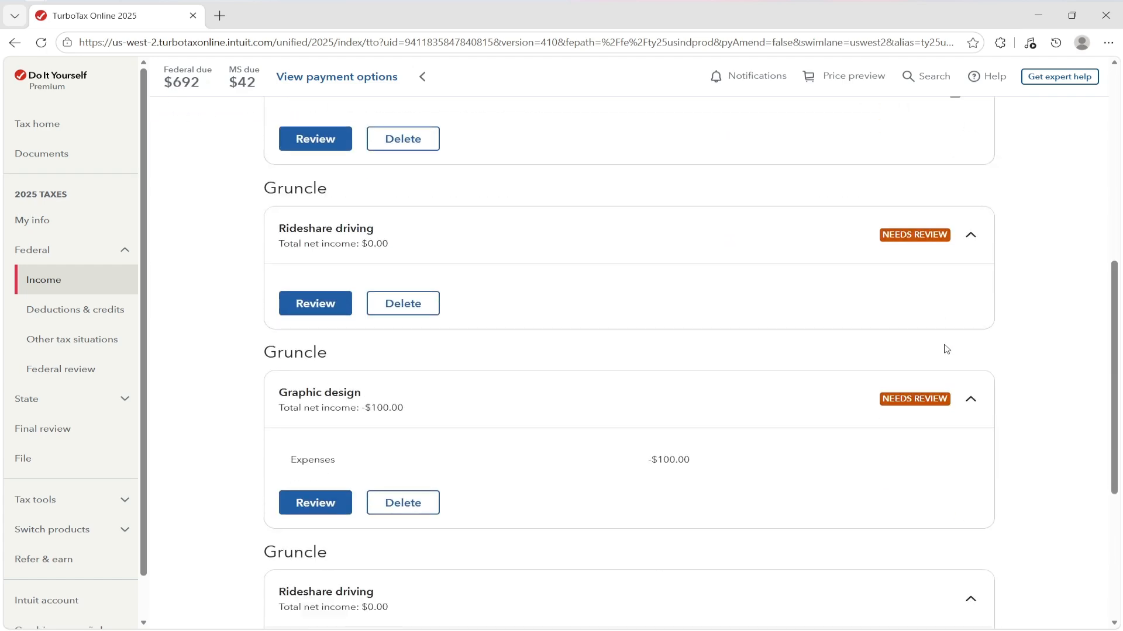
pyautogui.scroll(1, 944, 349)
pyautogui.scroll(-5, 942, 349)
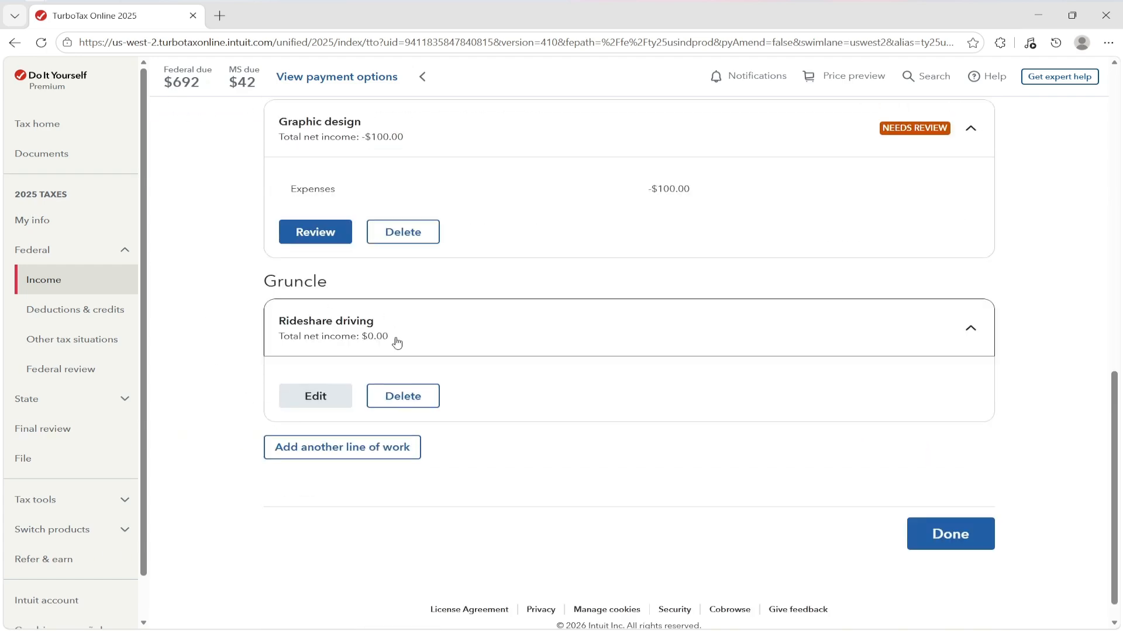